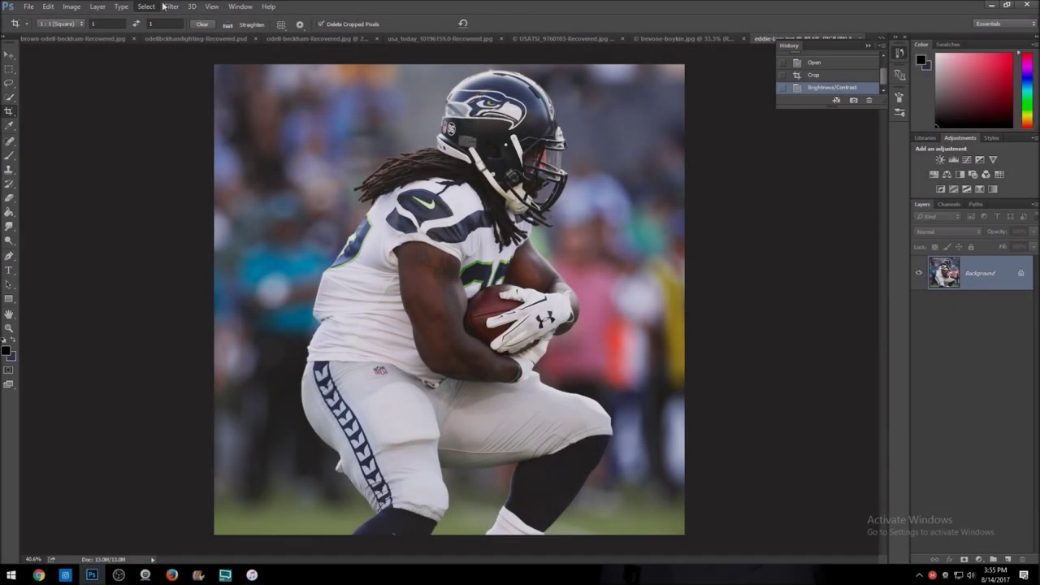
Run Topaz DeNoise, then apply a vivid Topaz Adjust 5 preset at transparency 0.52
click(172, 6)
click(363, 257)
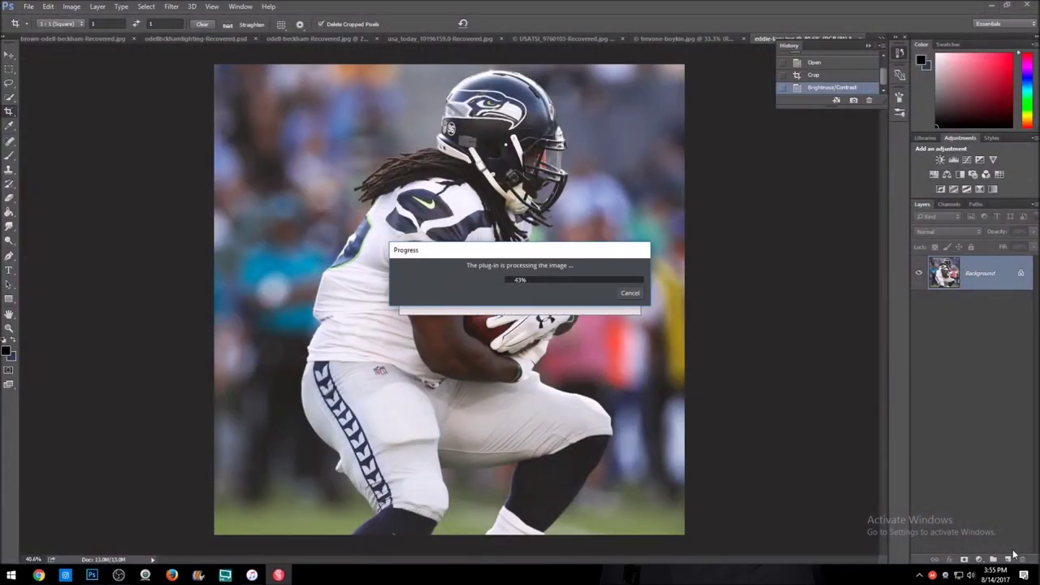
click(173, 6)
click(342, 233)
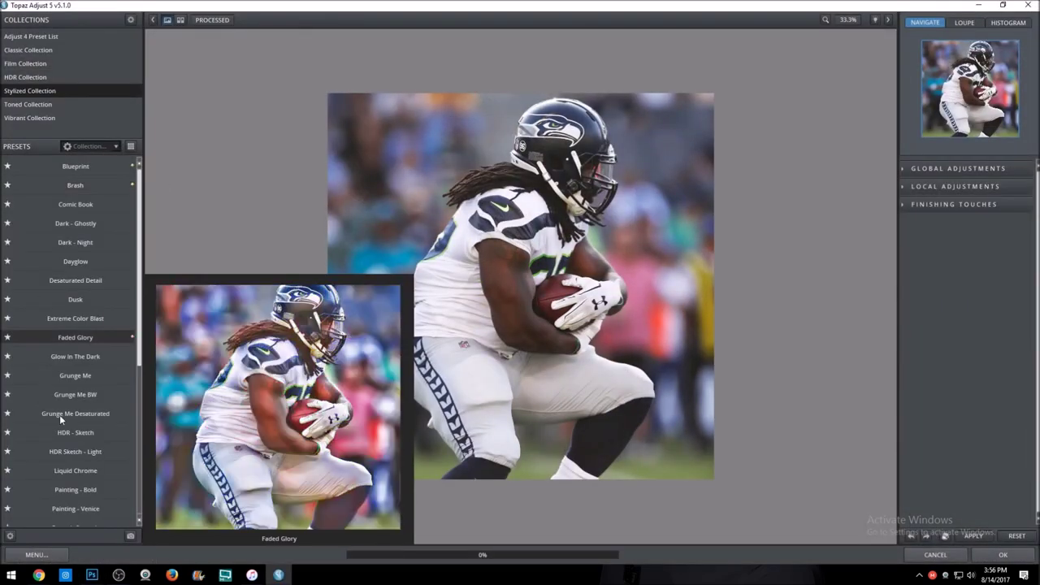
scroll(76, 455, down, 1)
click(75, 503)
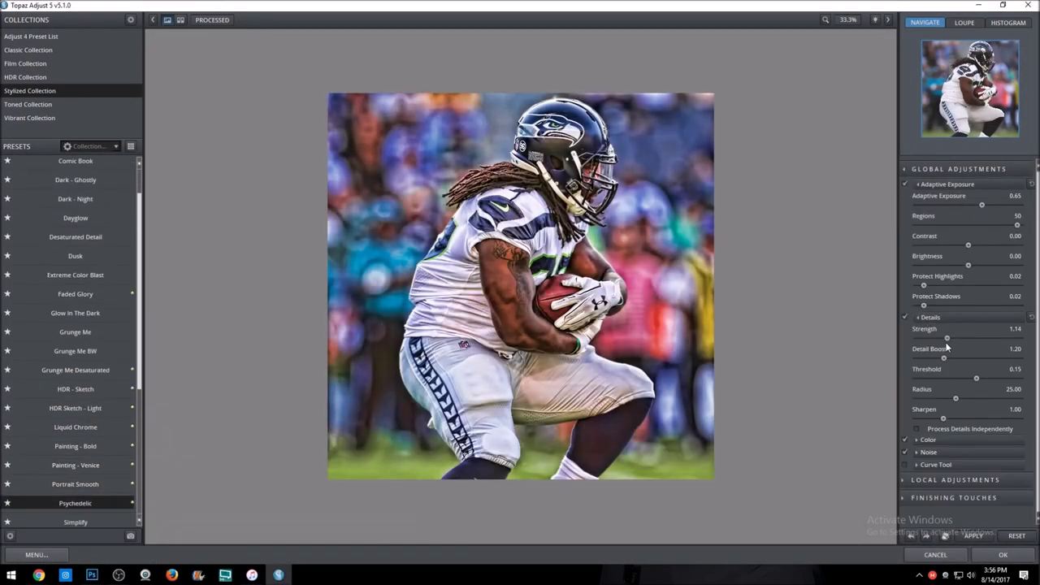
click(951, 498)
click(969, 492)
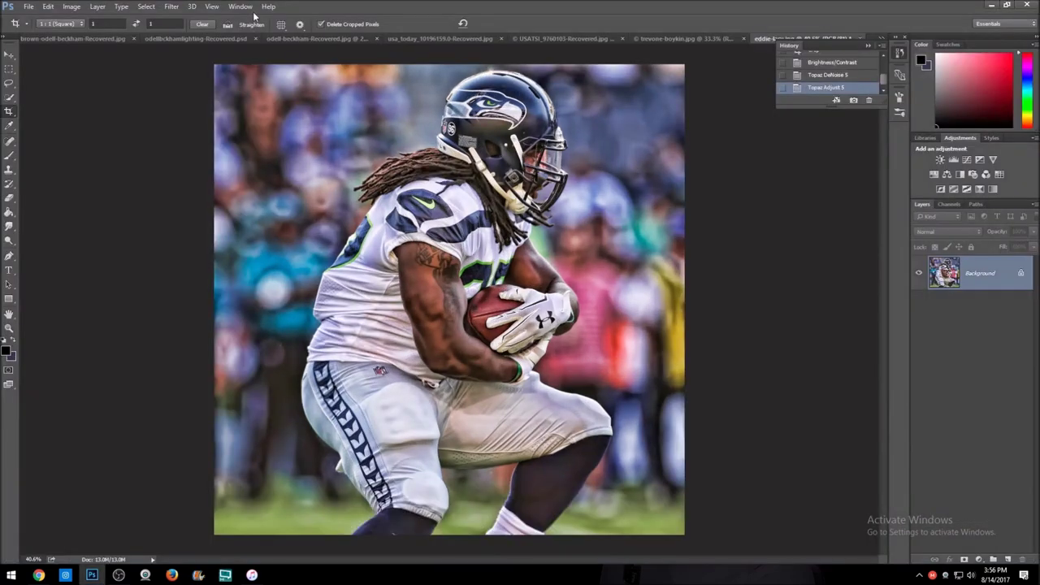
click(171, 6)
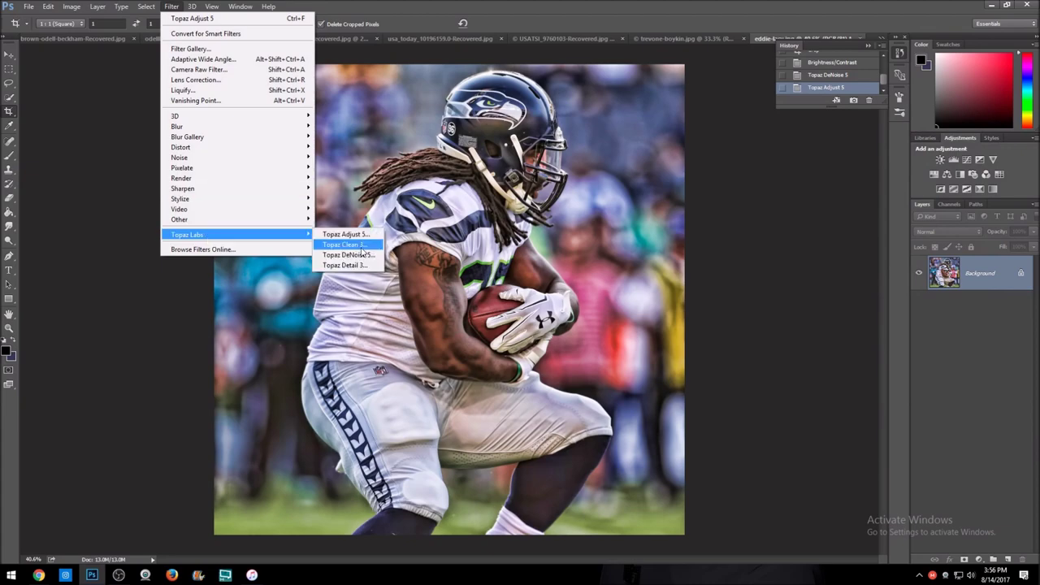
Apply Topaz Clean 3 Curly Smooth with the threshold lowered to 0.00
mouse_move(187, 234)
click(346, 243)
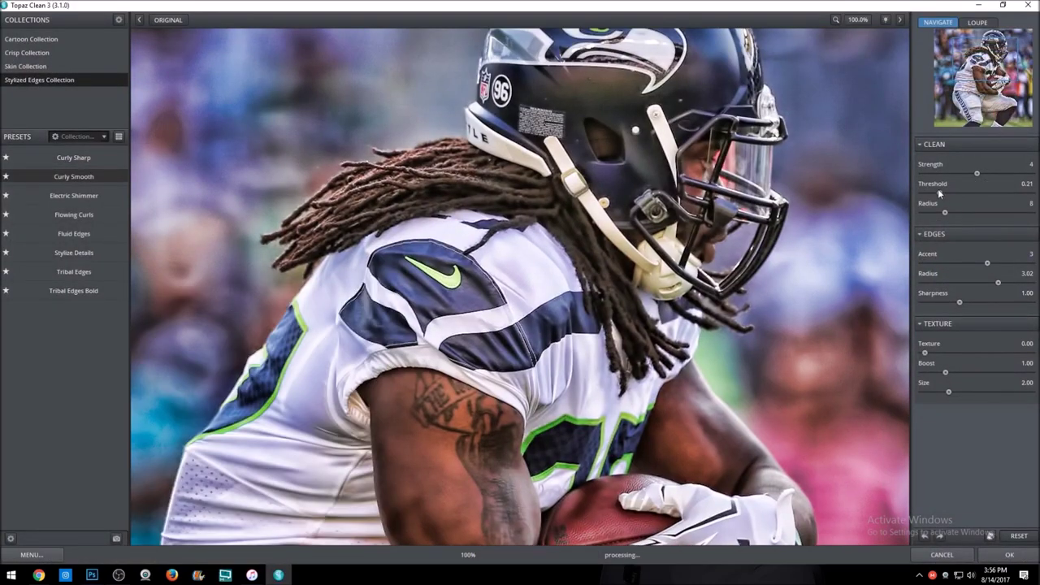
drag(939, 192, 912, 195)
click(978, 174)
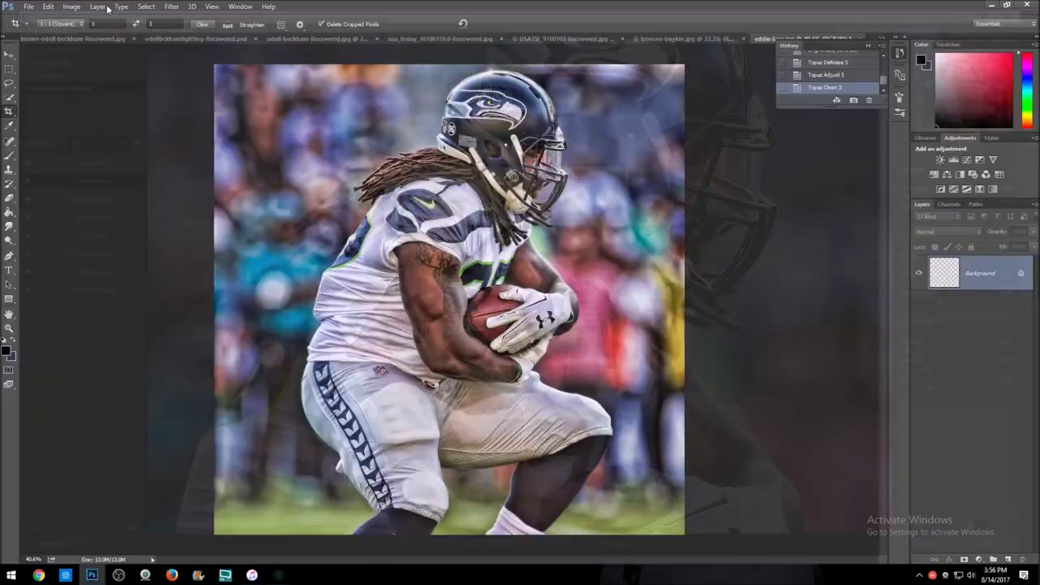
click(72, 6)
Apply the Hue/Saturation Increase Saturation preset to the photo
click(232, 87)
click(200, 105)
click(172, 157)
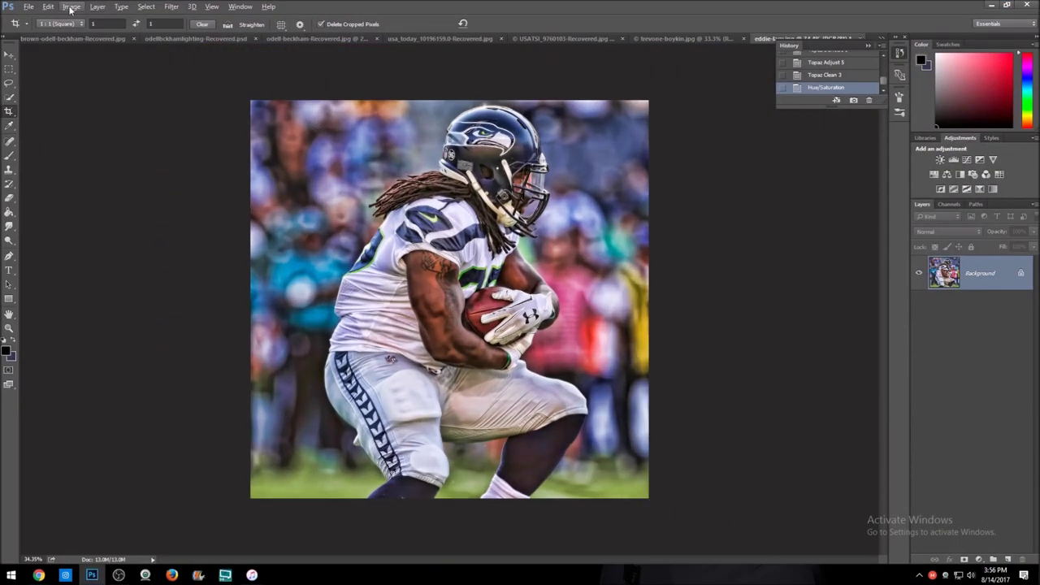
Set Brightness/Contrast to brightness 20 with adjusted contrast
click(72, 6)
click(219, 42)
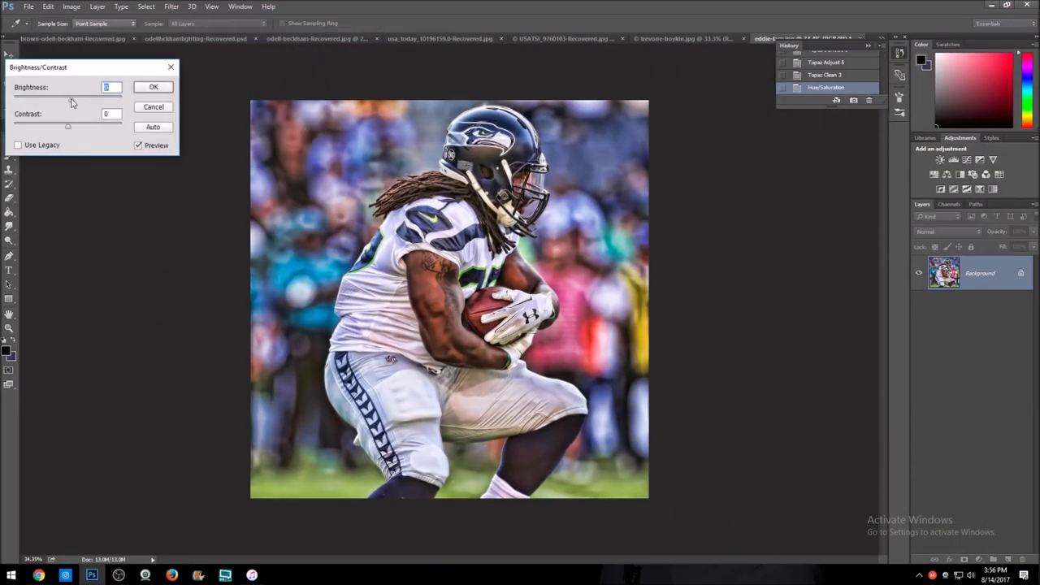
drag(74, 130, 78, 128)
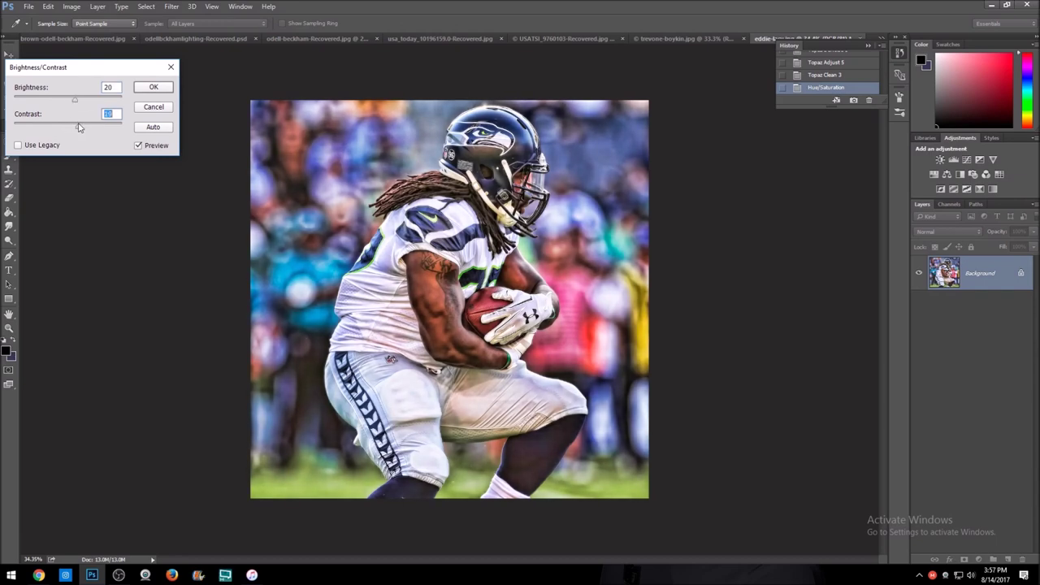
key(Return)
Soften harsh detail on the player's arm and helmet with the Blur Tool
right_click(9, 227)
click(41, 247)
scroll(428, 232, up, 5)
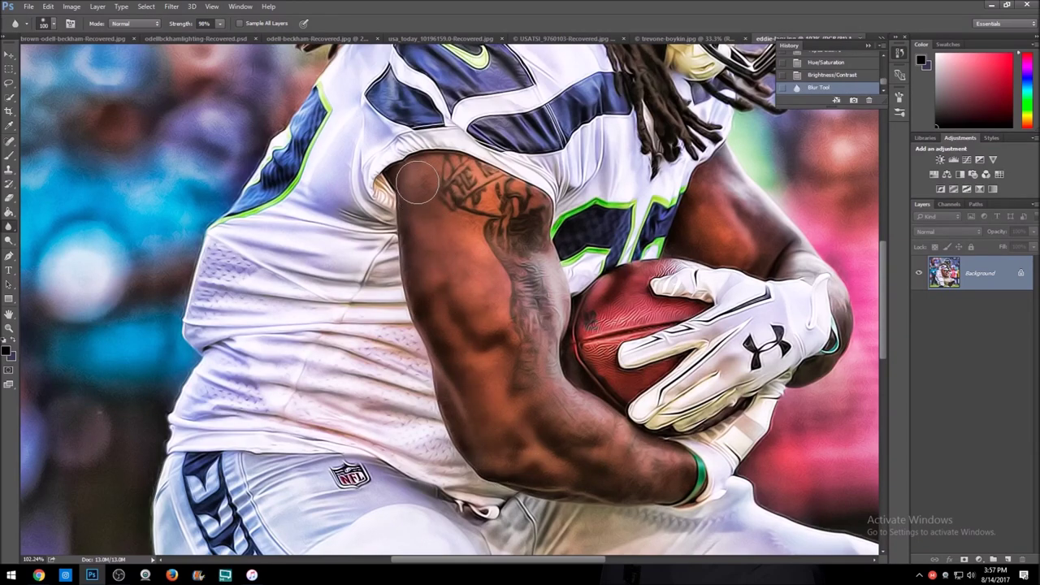
scroll(736, 227, down, 5)
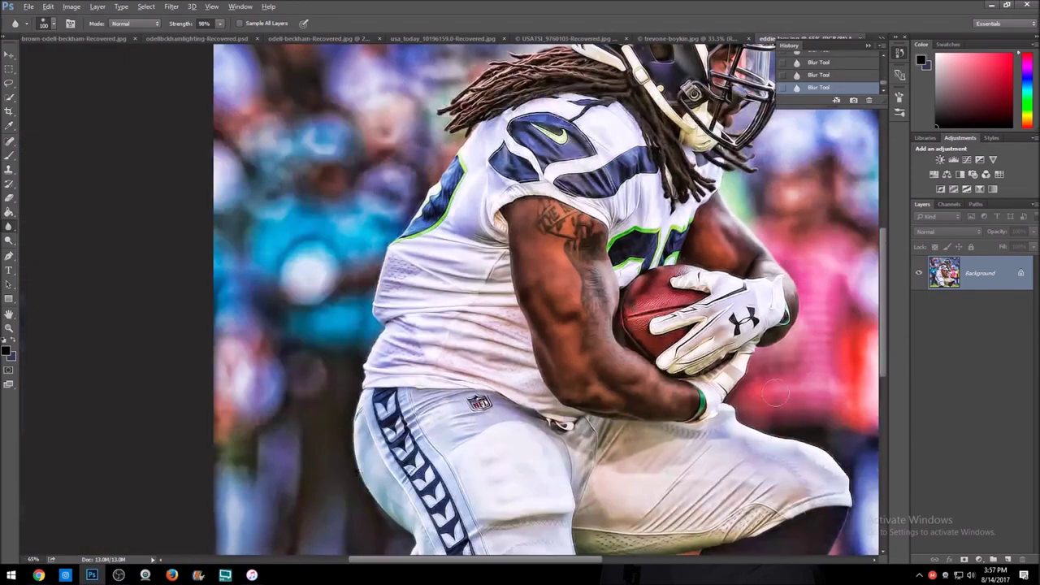
scroll(736, 167, up, 5)
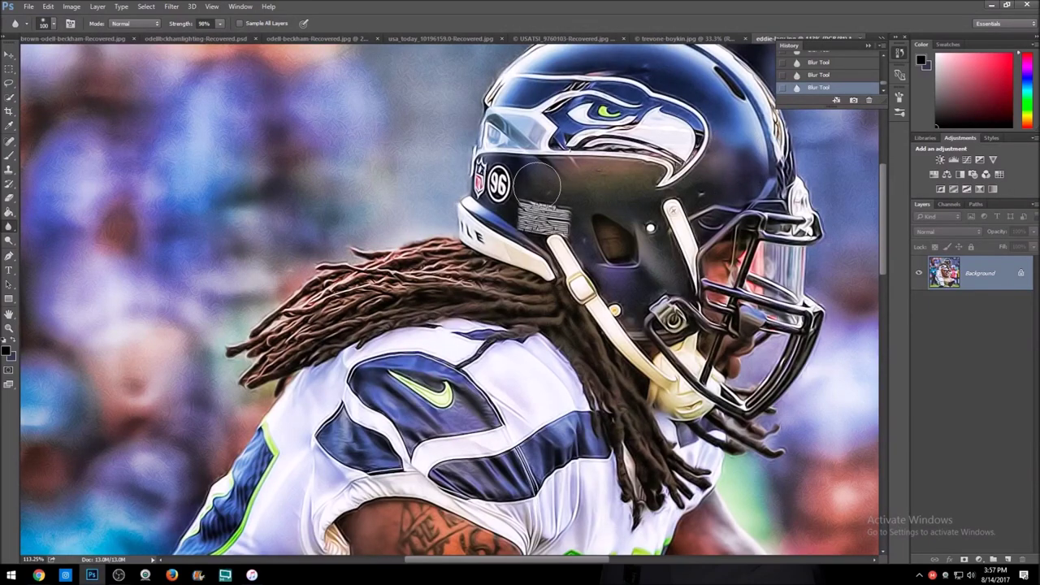
scroll(735, 358, down, 5)
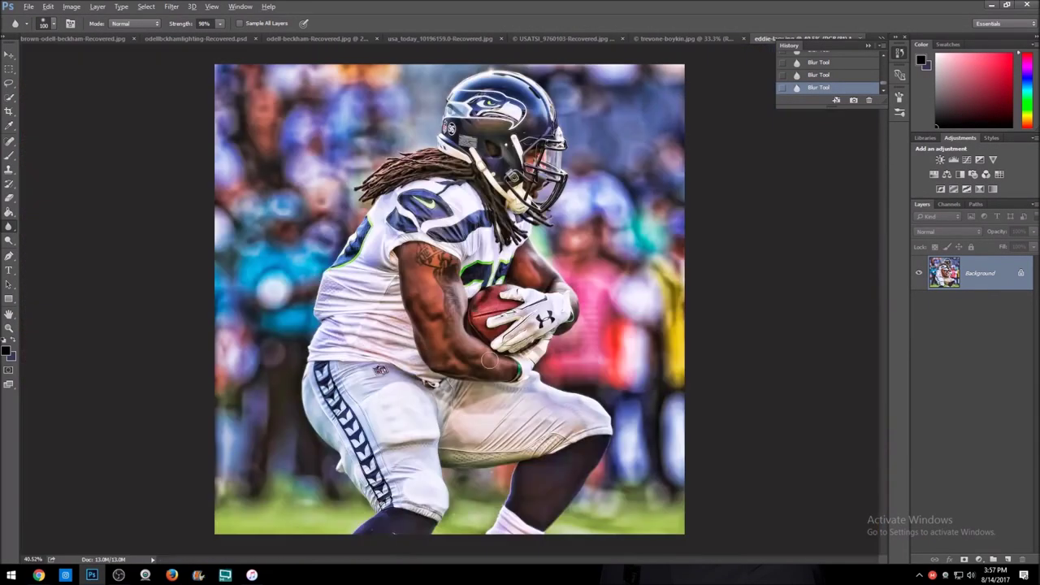
key(w)
scroll(466, 194, up, 5)
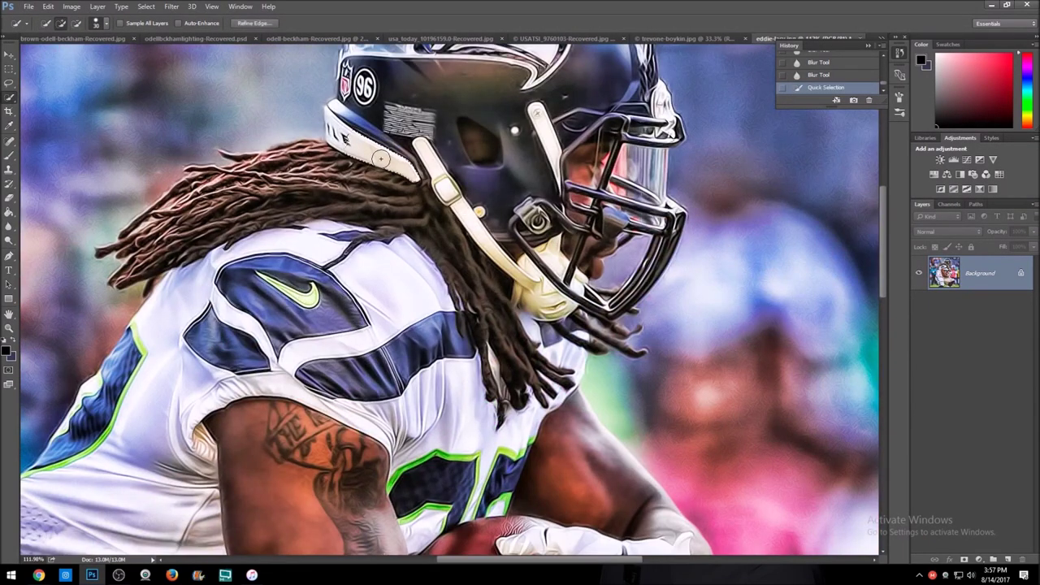
Convert the selected chin strap to neutral white with Black & White, then deselect
click(71, 7)
click(236, 143)
click(213, 286)
click(146, 7)
click(158, 27)
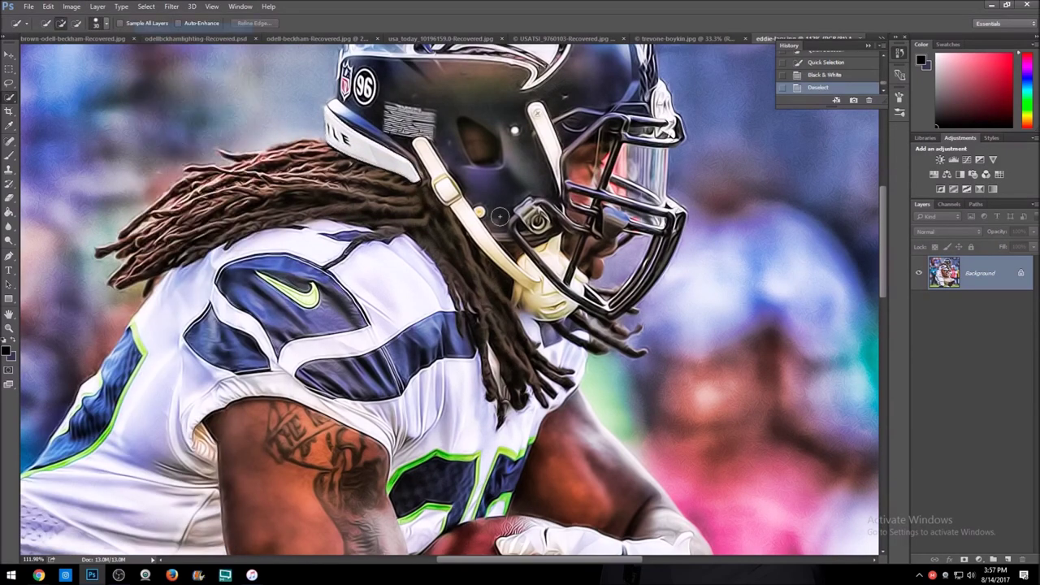
click(72, 7)
click(236, 102)
click(210, 289)
click(147, 6)
click(158, 29)
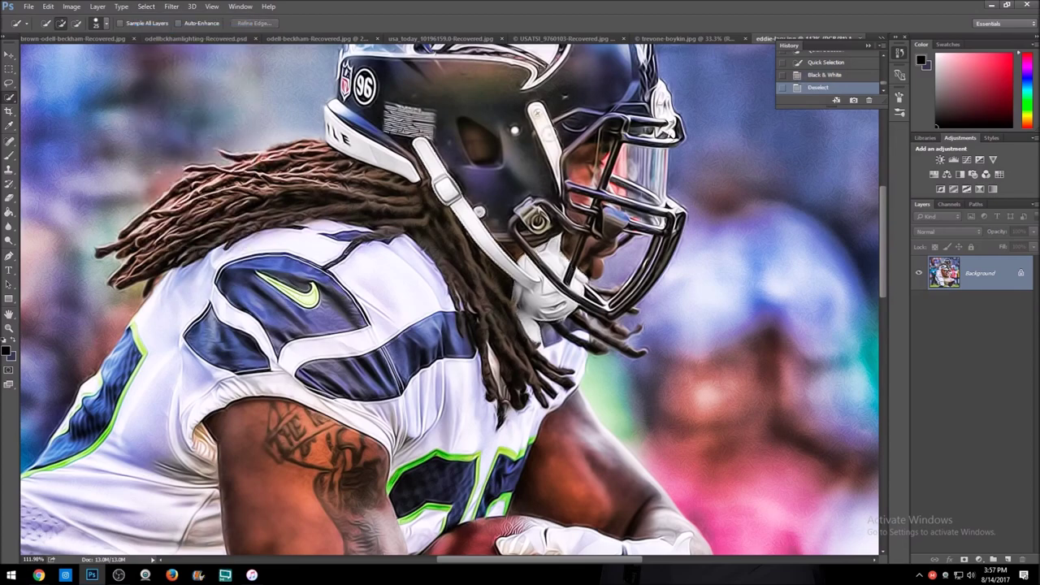
Reapply Black & White to the chin strap and clear the selection
click(71, 6)
click(235, 106)
click(211, 287)
scroll(449, 300, up, 3)
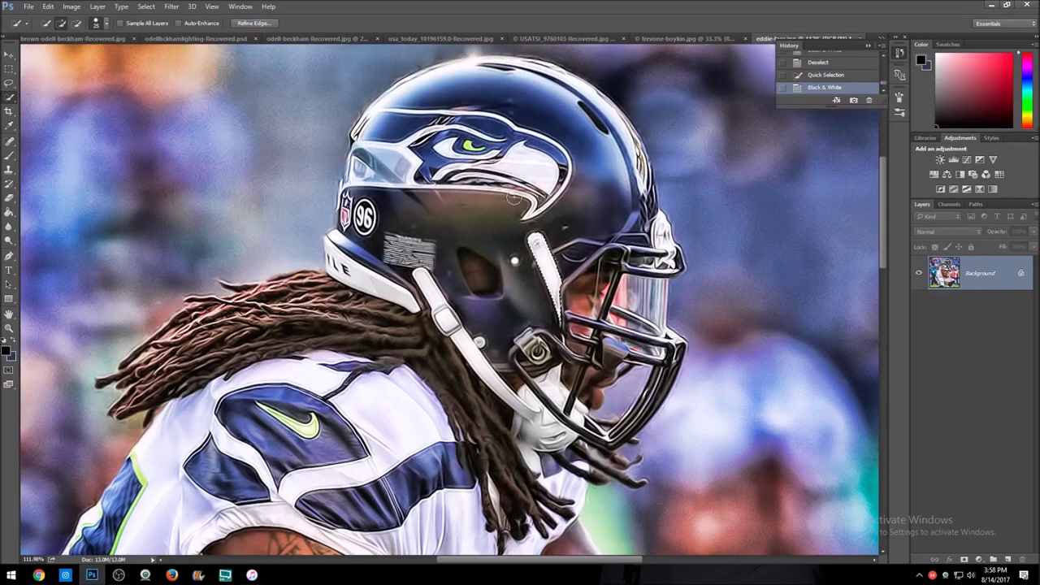
scroll(449, 300, down, 4)
click(146, 6)
click(158, 26)
scroll(260, 207, down, 2)
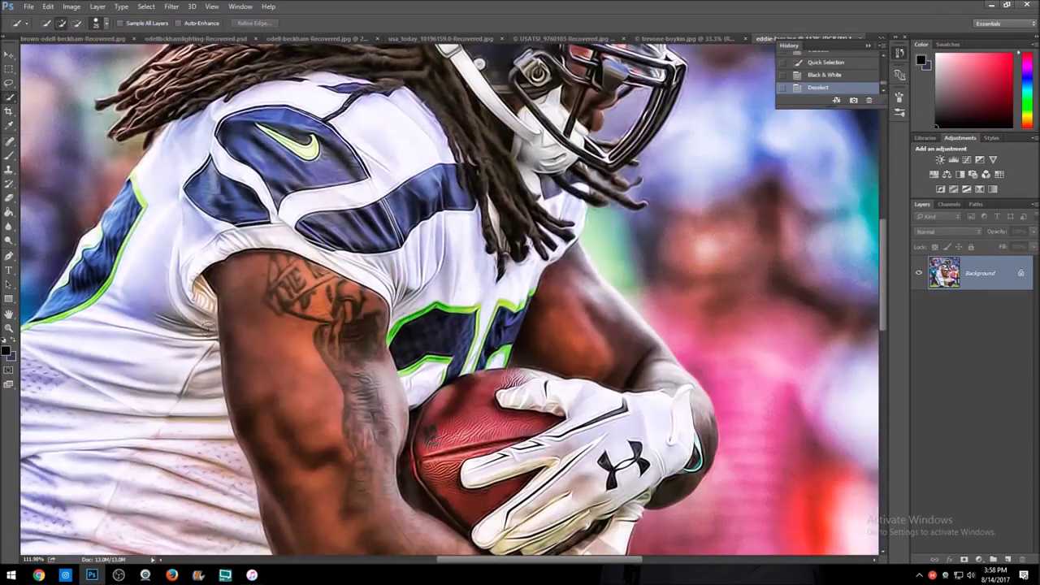
scroll(260, 208, down, 3)
scroll(260, 207, up, 2)
Quick-select the player's shoulder, jersey and arm
click(249, 238)
click(160, 276)
scroll(160, 276, down, 3)
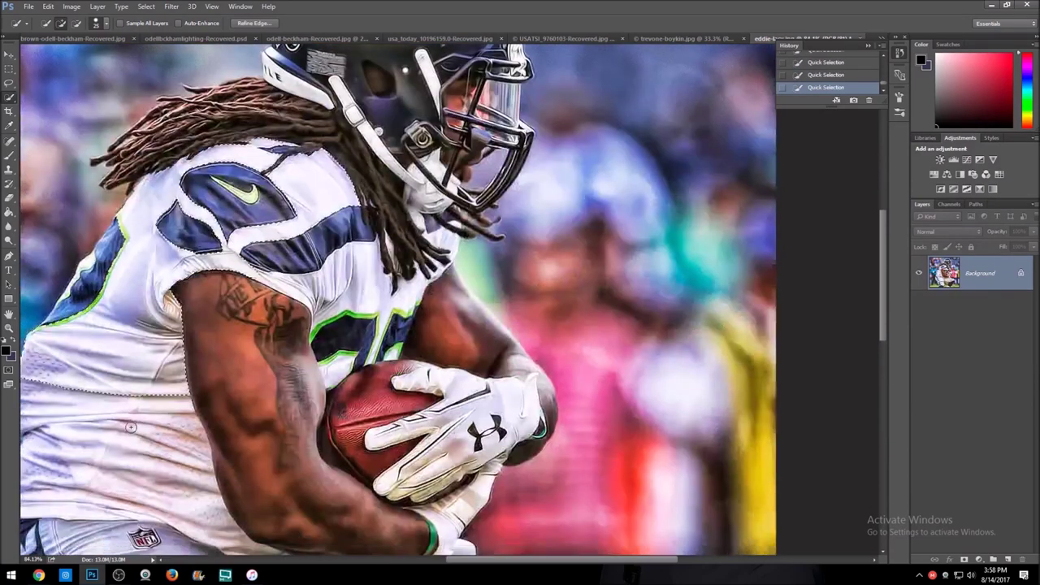
scroll(119, 470, down, 3)
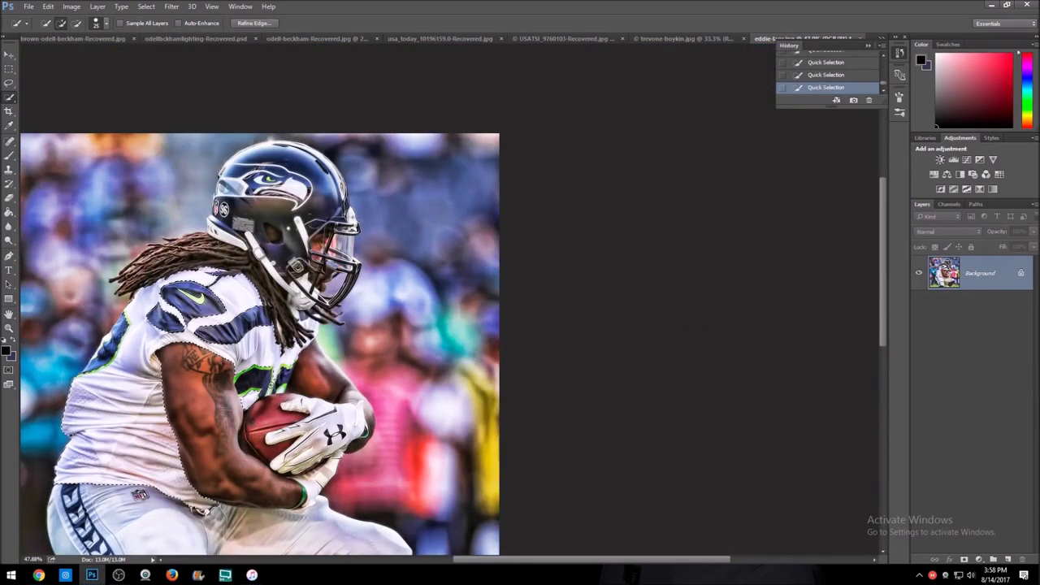
scroll(179, 319, up, 2)
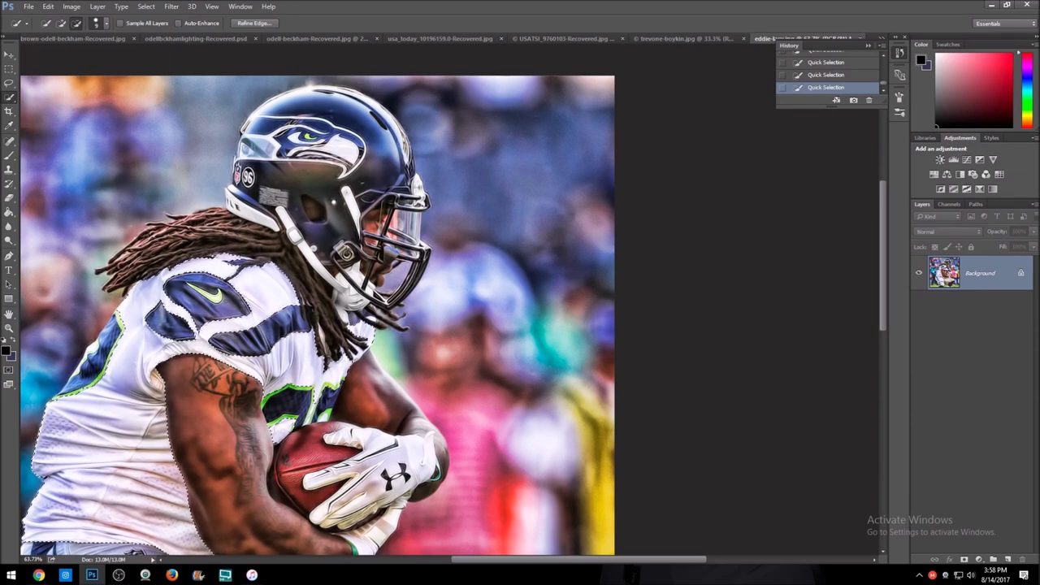
scroll(244, 110, down, 2)
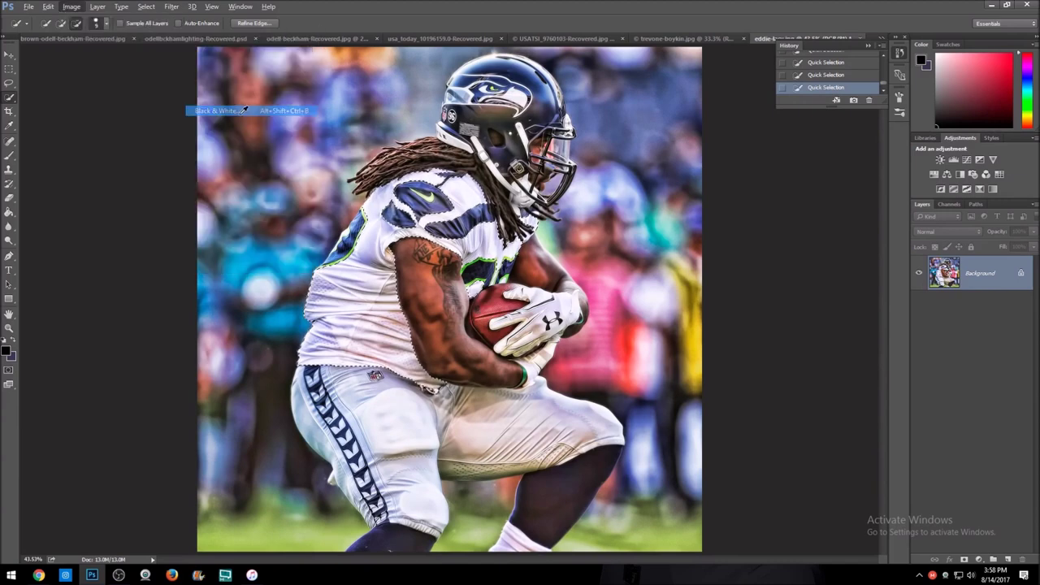
key(Escape)
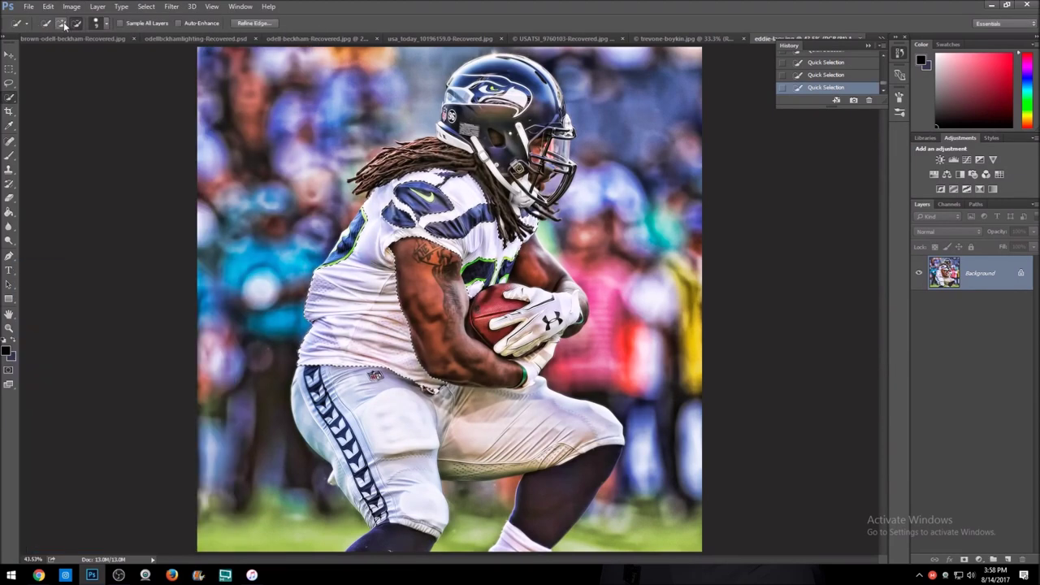
scroll(508, 263, up, 6)
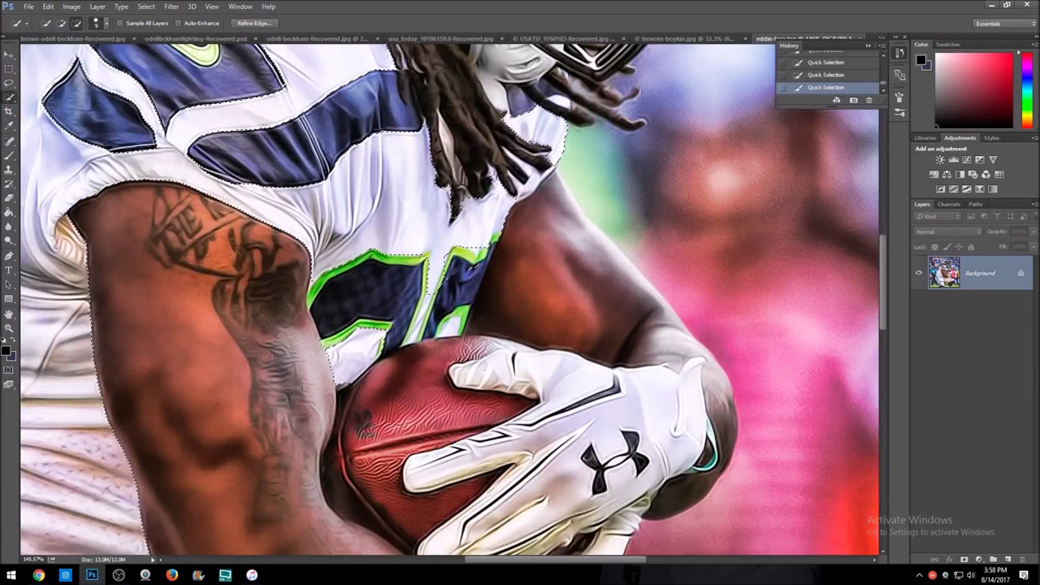
scroll(441, 287, down, 6)
click(71, 6)
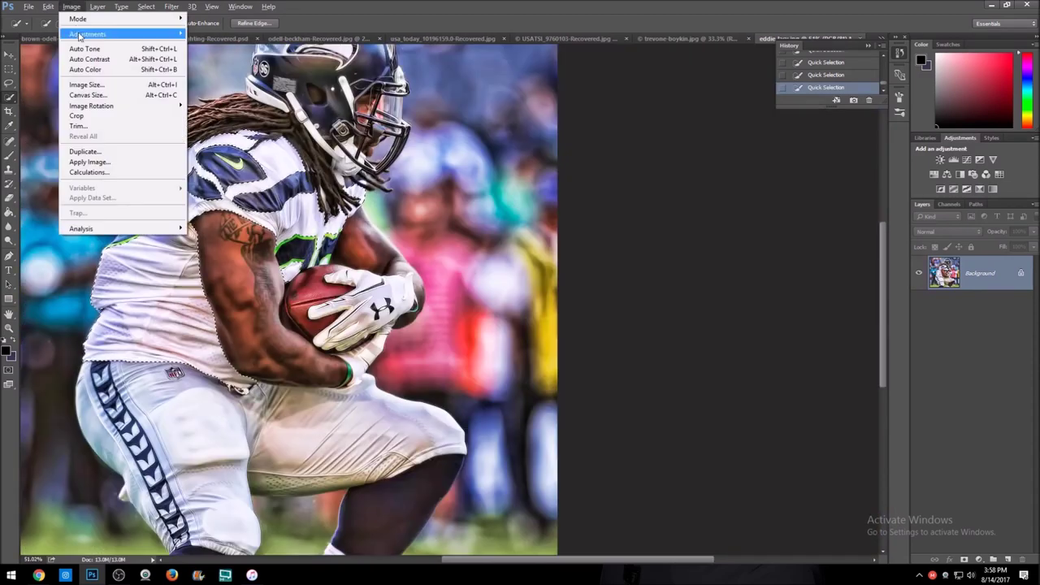
Lower the selection's saturation to -33 with Hue/Saturation, then deselect
click(213, 90)
drag(163, 84, 69, 40)
drag(97, 148, 80, 148)
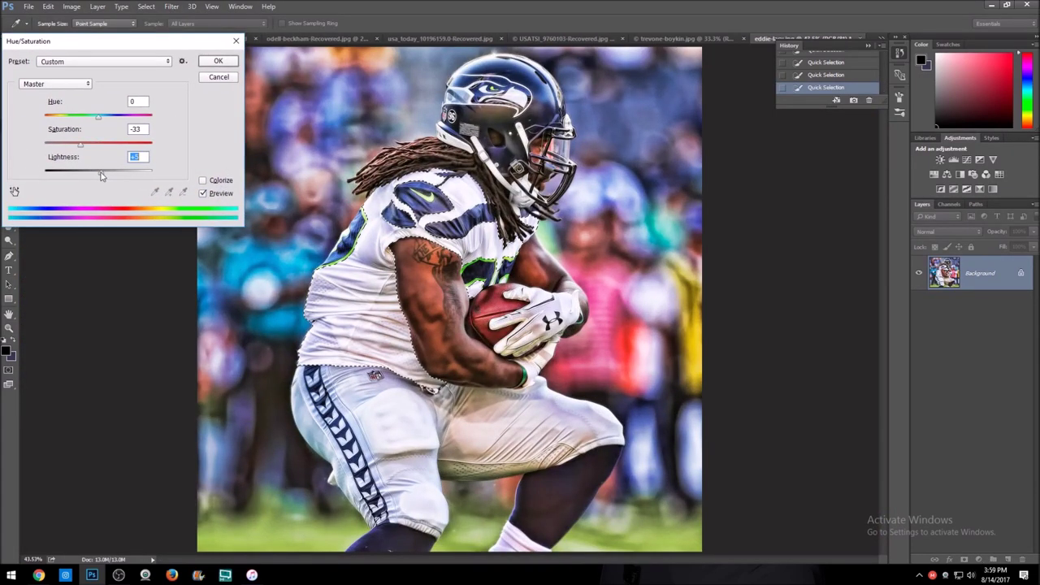
click(218, 61)
key(ctrl+d)
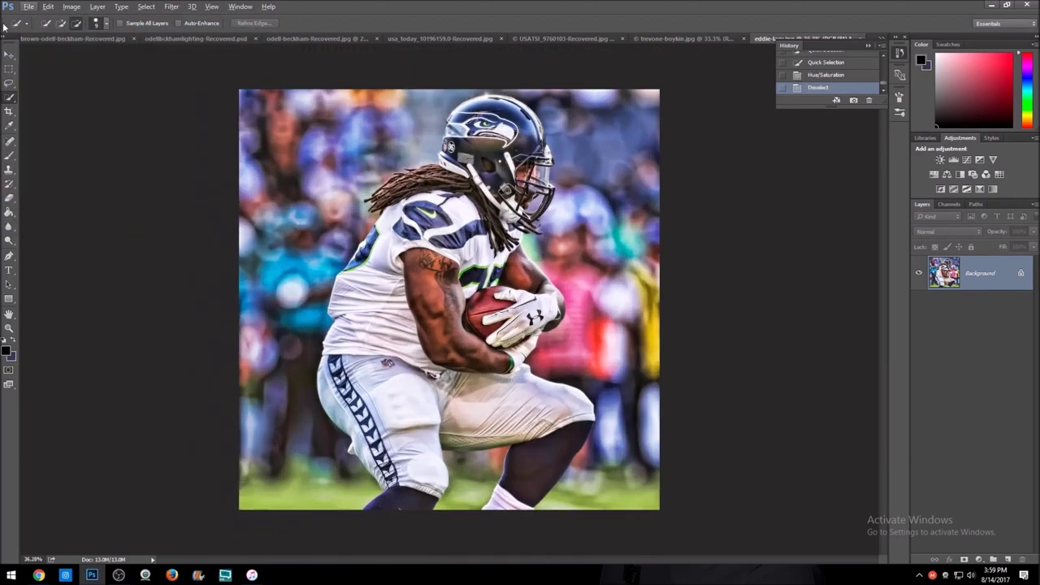
Select the player's body and open Black & White without applying it
scroll(430, 418, up, 2)
mouse_move(431, 419)
mouse_down()
mouse_move(521, 467)
mouse_move(402, 378)
mouse_up()
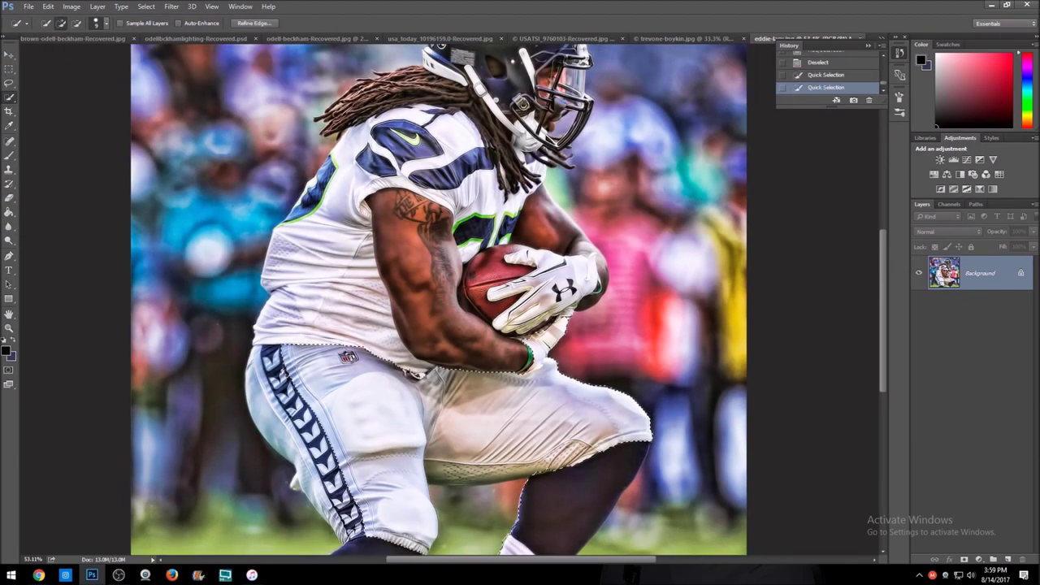
scroll(439, 300, down, 3)
click(71, 6)
click(244, 109)
key(Escape)
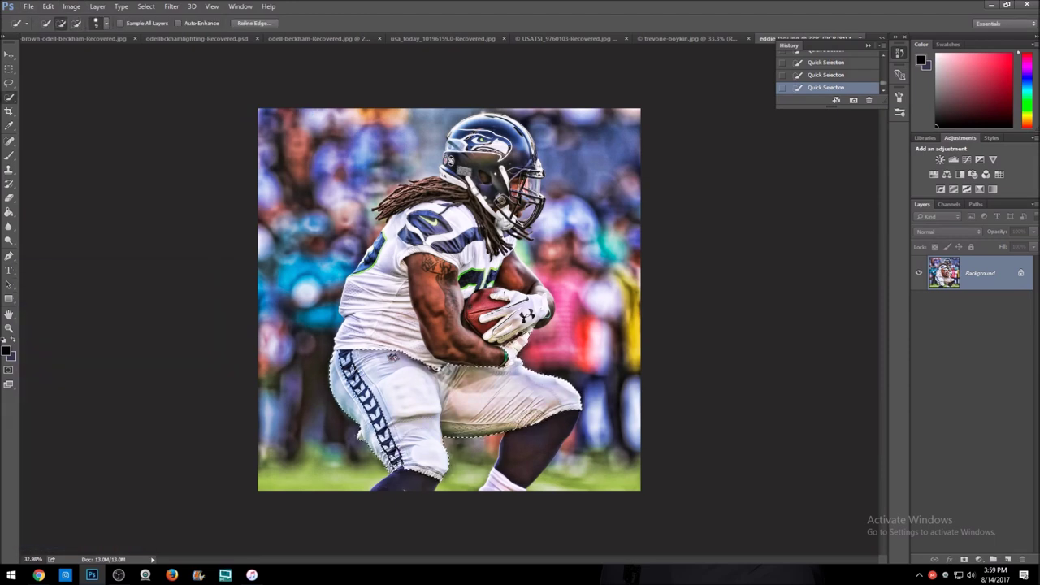
Apply Black & White to the player's selected white uniform and pants
click(72, 7)
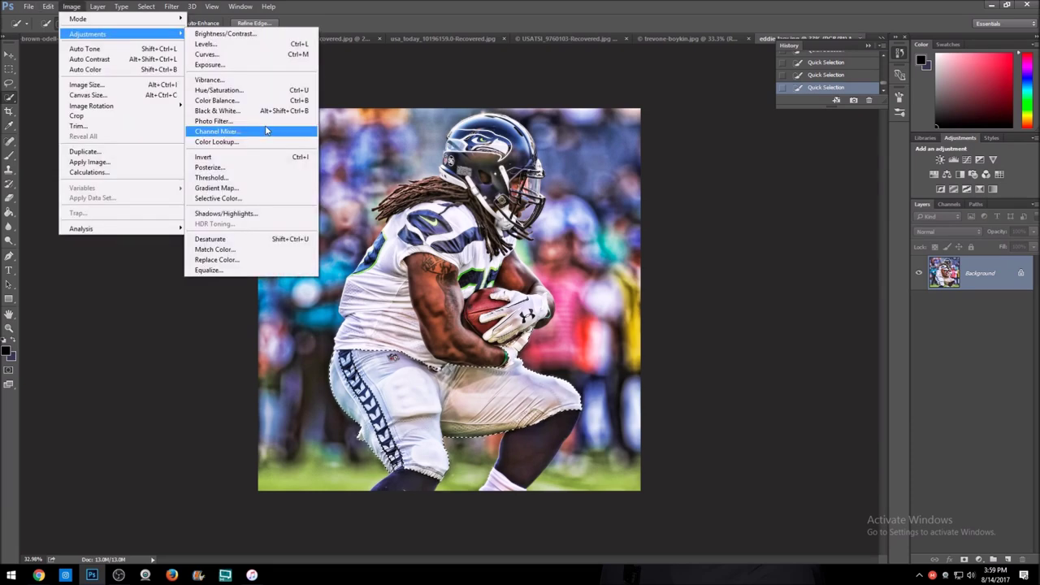
click(244, 111)
click(213, 307)
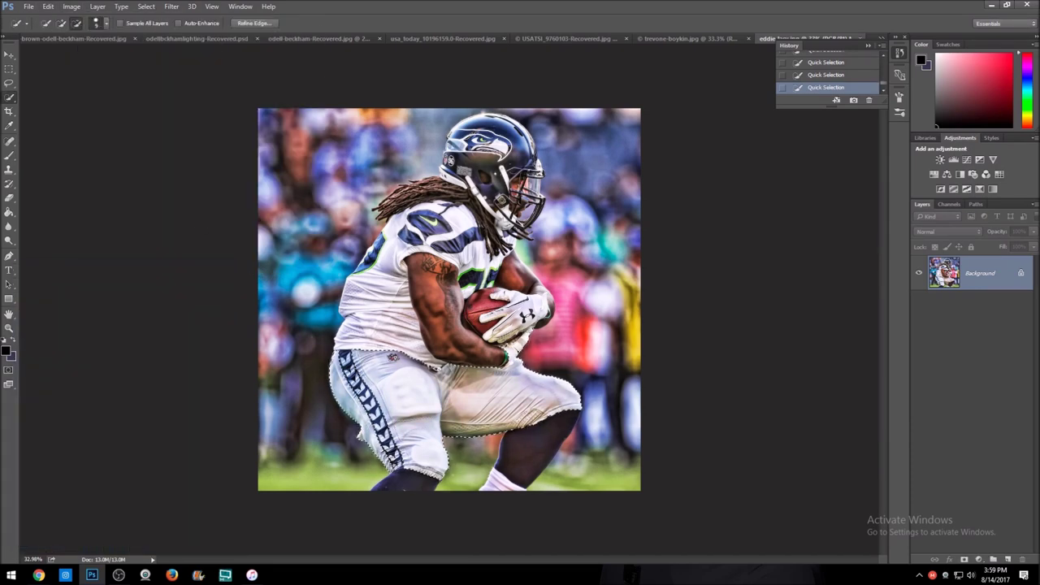
click(71, 7)
click(244, 111)
key(Return)
Deselect and fit the whole photo in the view
key(ctrl+d)
key(ctrl+minus)
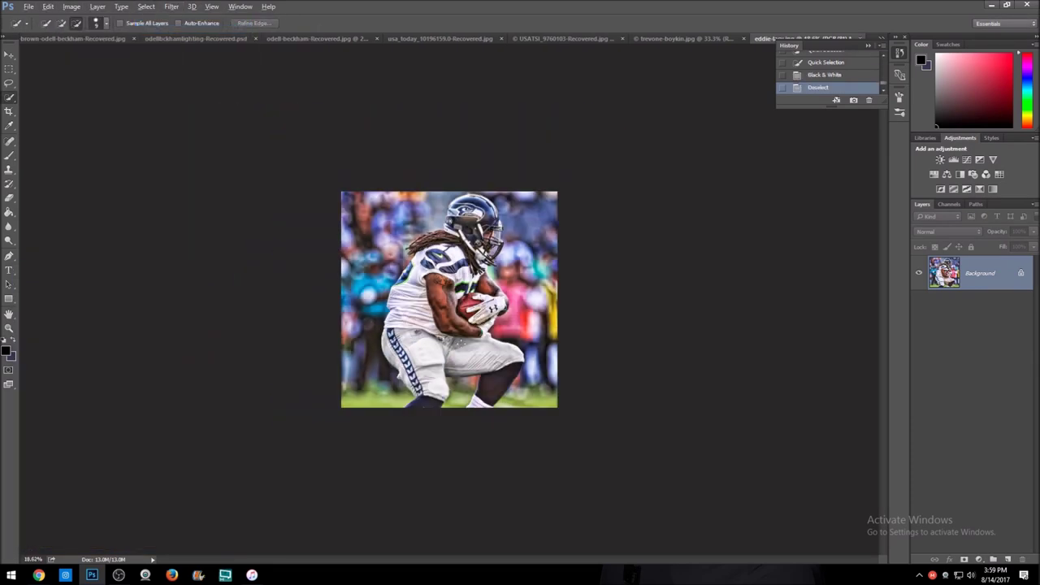
key(ctrl+plus)
key(ctrl+minus)
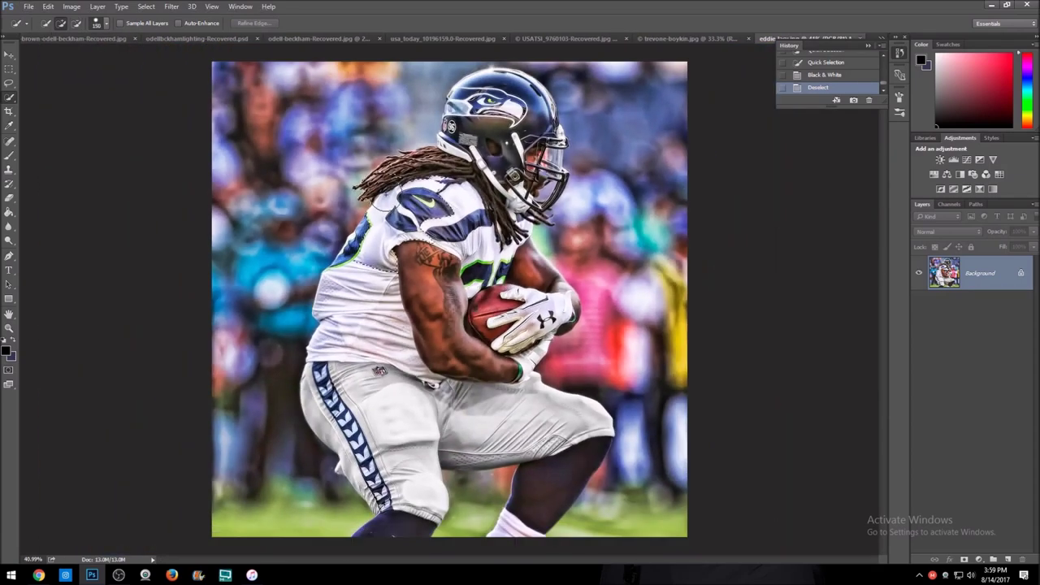
Quick-select the player's helmet, pants and legs, excluding the gap between the legs
drag(524, 193, 540, 120)
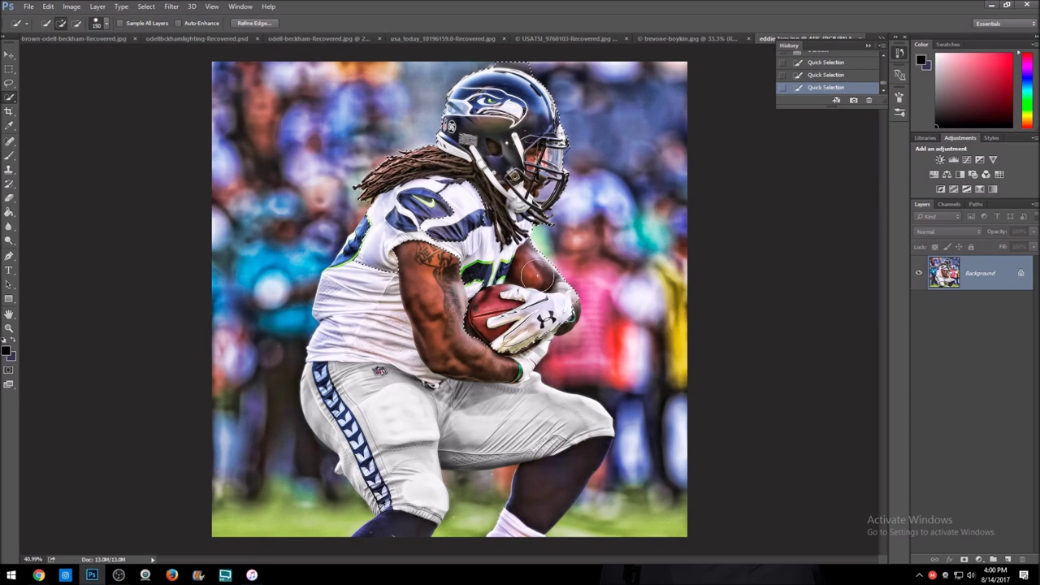
drag(520, 341, 540, 472)
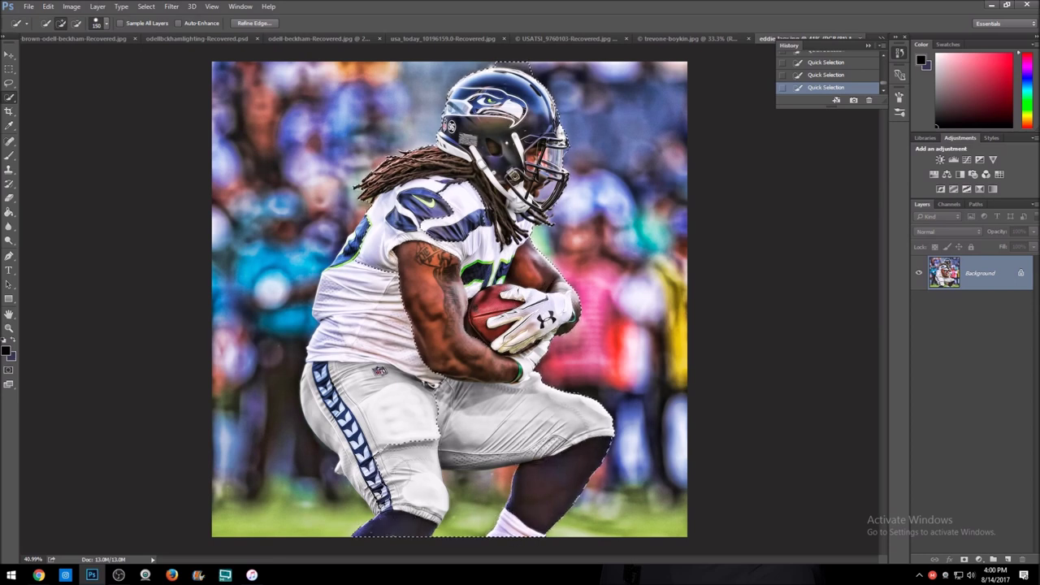
drag(325, 381, 319, 455)
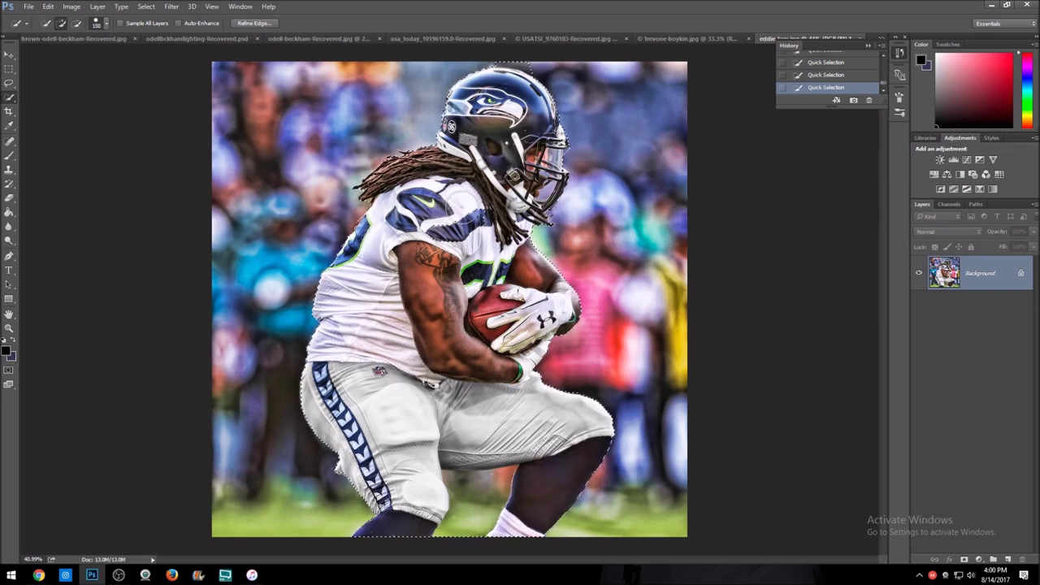
drag(549, 443, 502, 445)
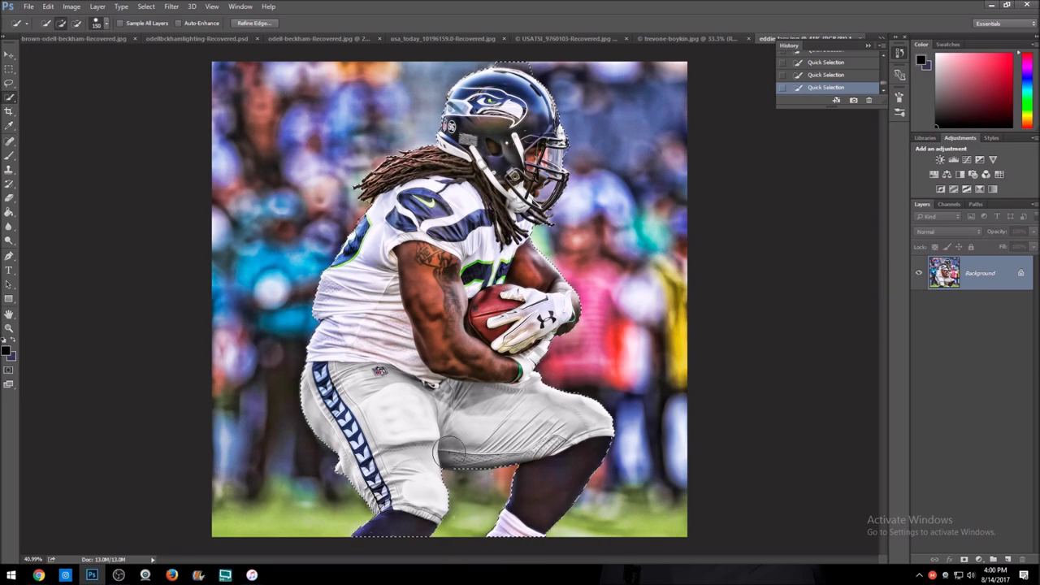
click(254, 23)
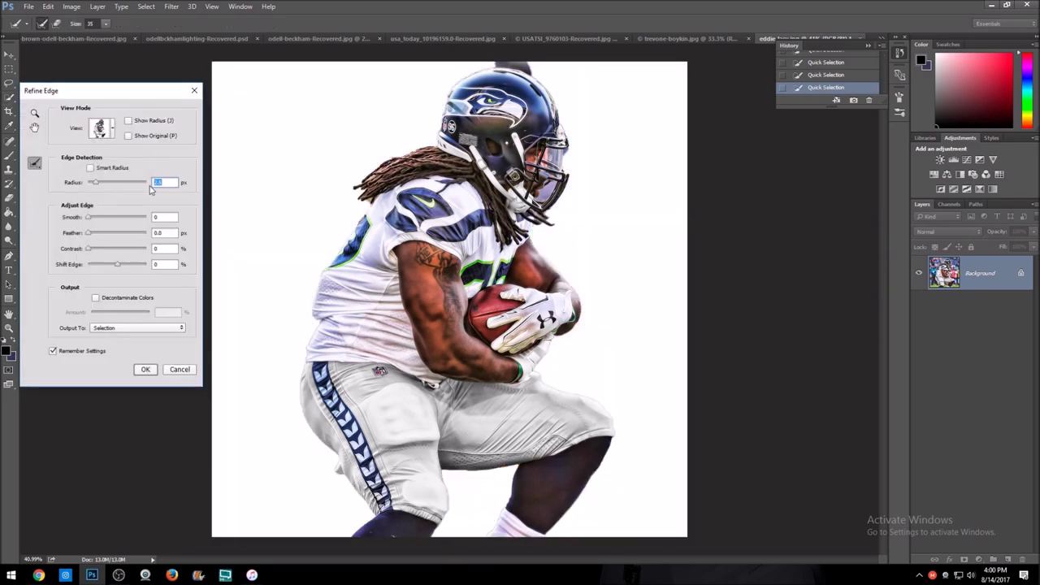
click(194, 91)
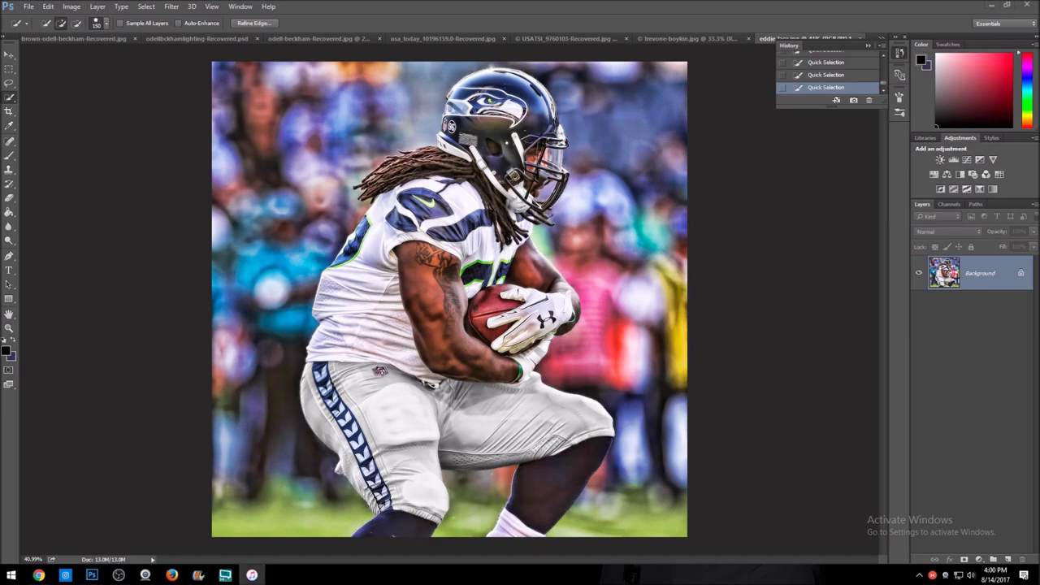
Refine the selection edge, copy the player to Layer 1 and hide the Background layer
scroll(358, 82, up, 3)
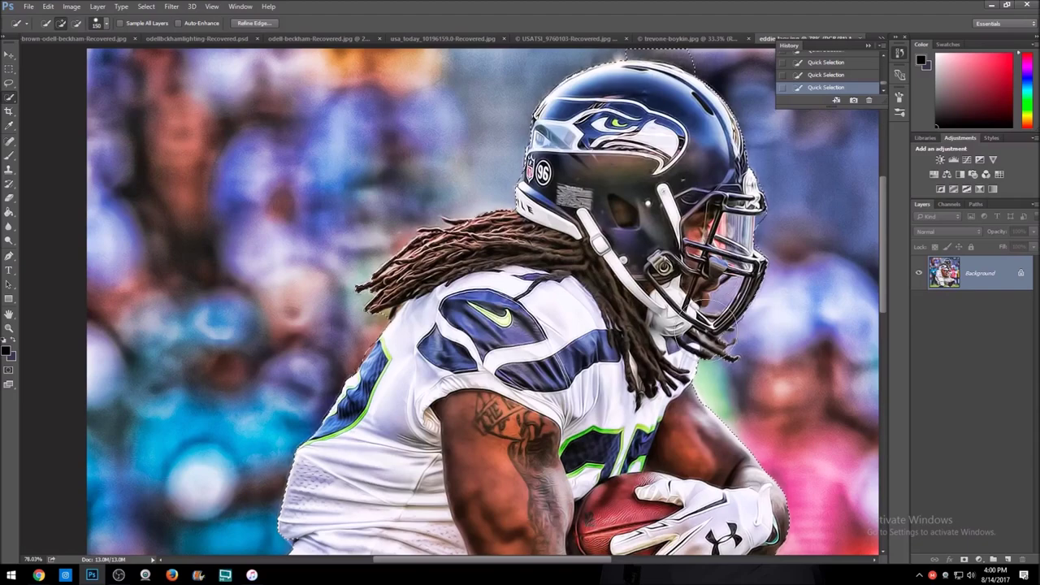
scroll(382, 333, down, 2)
click(254, 23)
key(Return)
key(ctrl+j)
click(919, 307)
key(ctrl+0)
scroll(522, 325, up, 2)
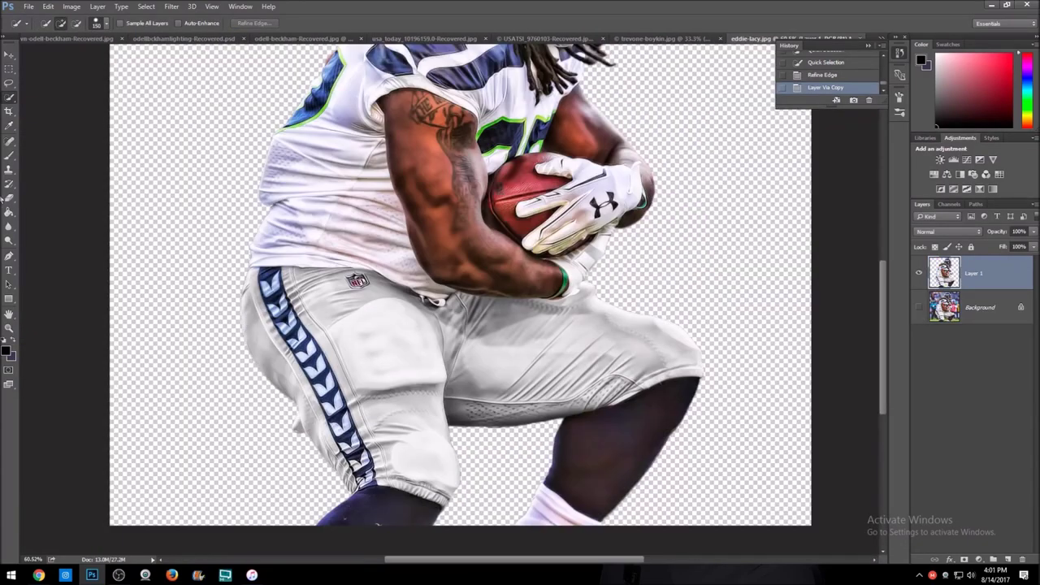
Erase stray cutout edges and cut away the background inside the facemask
scroll(522, 244, up, 3)
key(e)
scroll(522, 148, up, 3)
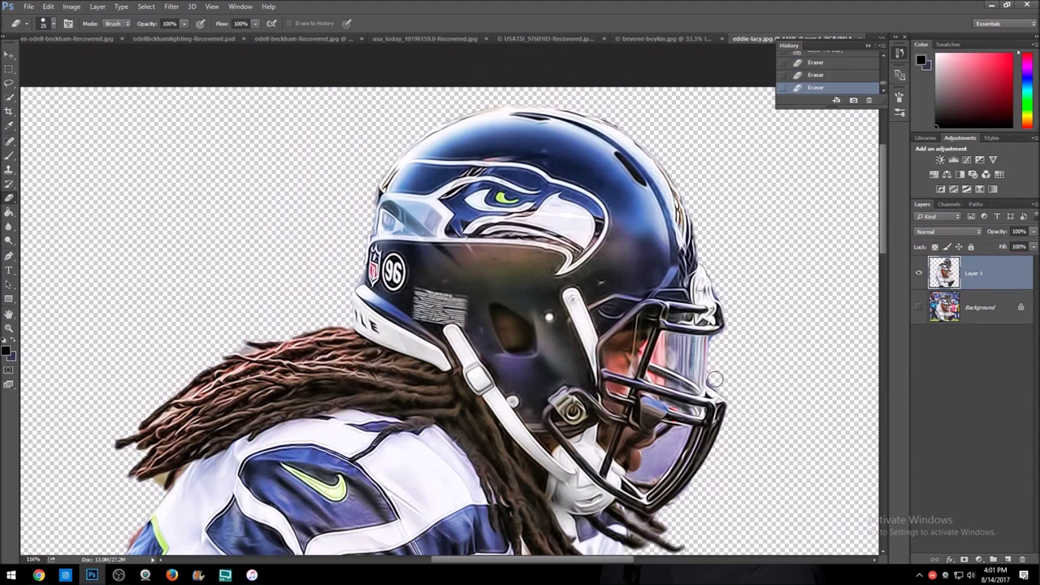
scroll(642, 435, up, 3)
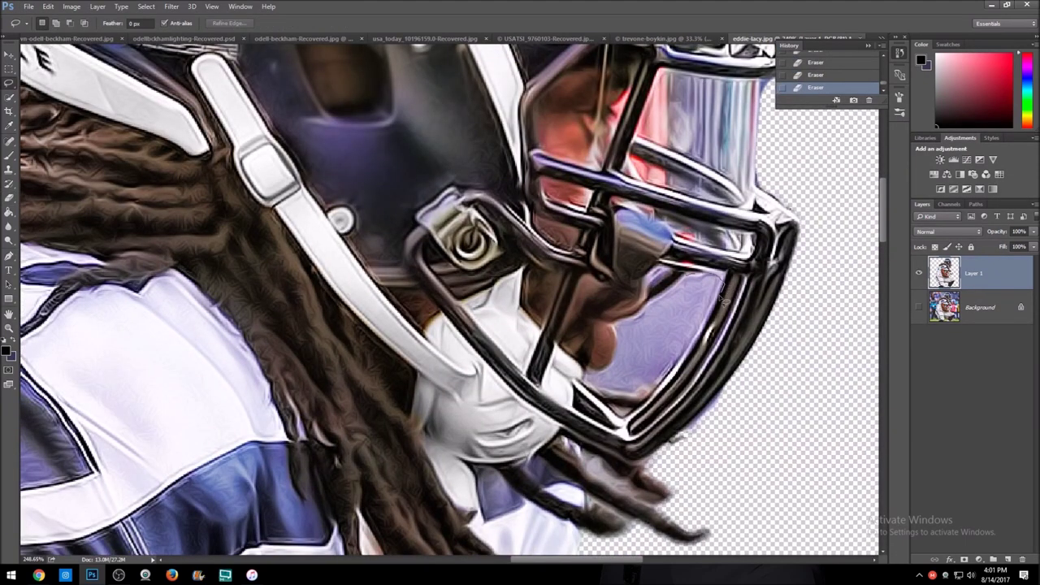
key(ctrl+x)
click(9, 196)
Erase leftover background around the dreadlocks, then show and duplicate the Background layer
scroll(594, 375, down, 3)
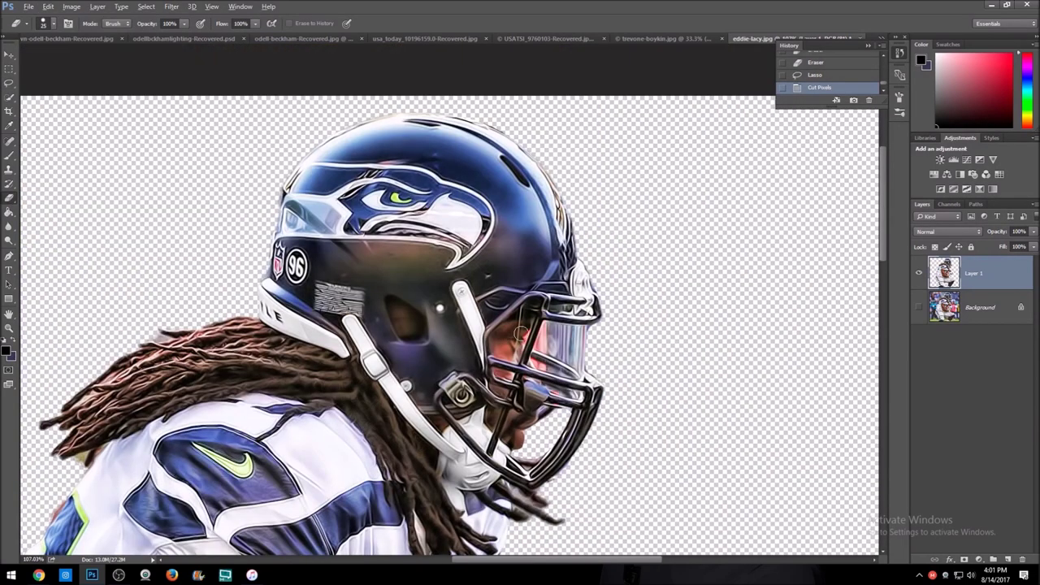
scroll(594, 375, down, 3)
scroll(594, 376, up, 3)
scroll(594, 375, down, 1)
scroll(454, 128, up, 5)
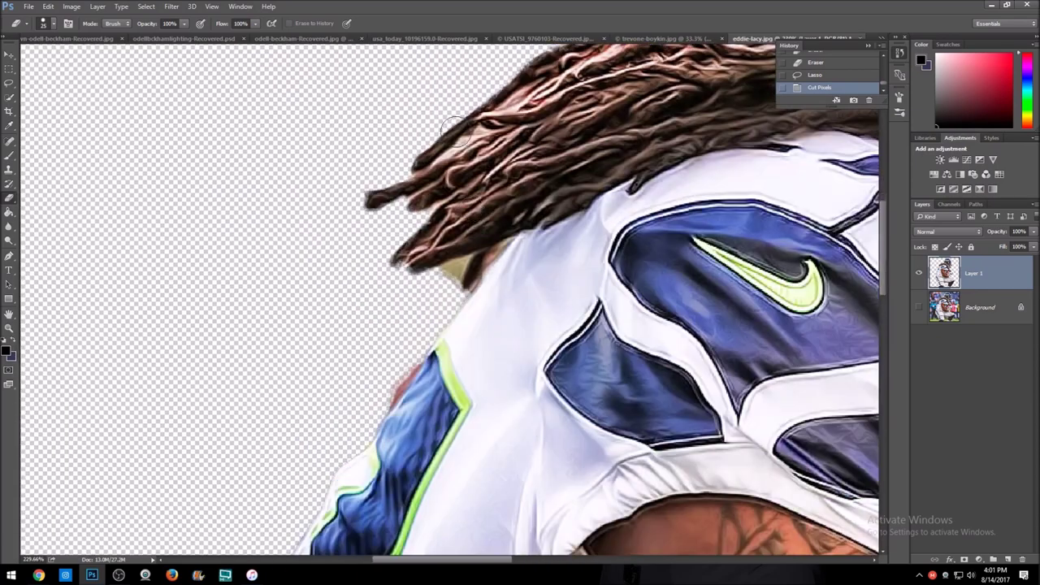
scroll(454, 272, down, 5)
mouse_move(459, 266)
mouse_down()
mouse_move(449, 281)
mouse_move(443, 270)
mouse_up()
scroll(471, 263, up, 5)
scroll(463, 266, down, 5)
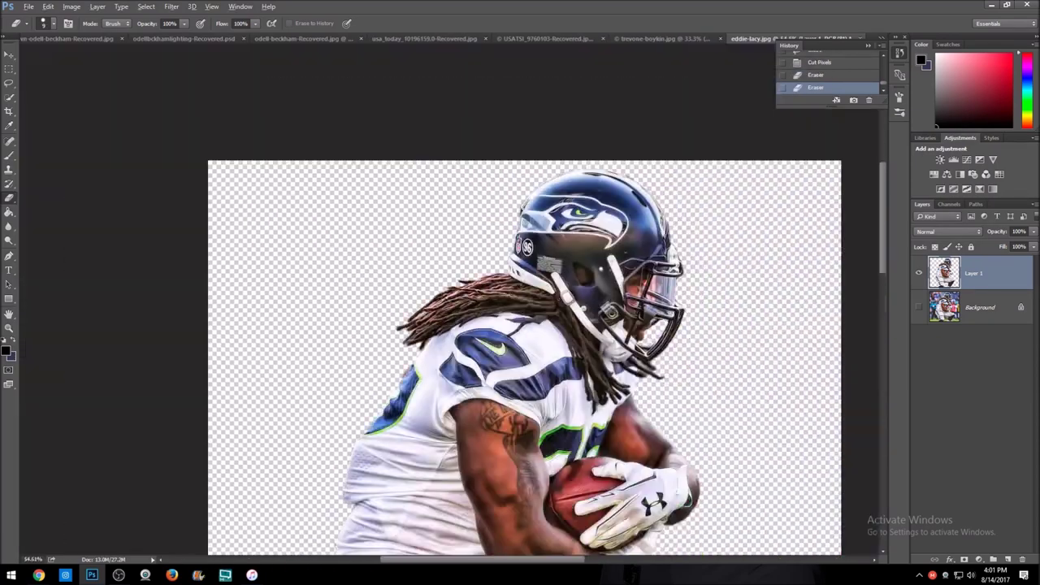
scroll(463, 265, down, 1)
click(918, 308)
key(ctrl+j)
Convert the Background copy layer to black and white
scroll(488, 292, down, 1)
click(72, 7)
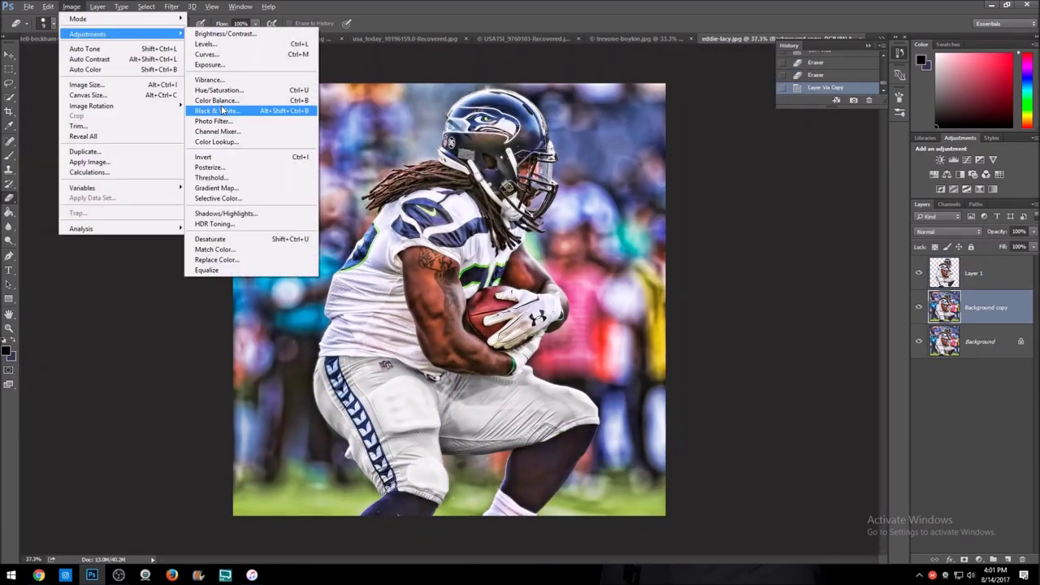
click(244, 109)
click(223, 288)
scroll(224, 289, down, 1)
Add Layer 2 filled with dark blue and set to Overlay
key(ctrl+shift+alt+n)
click(6, 350)
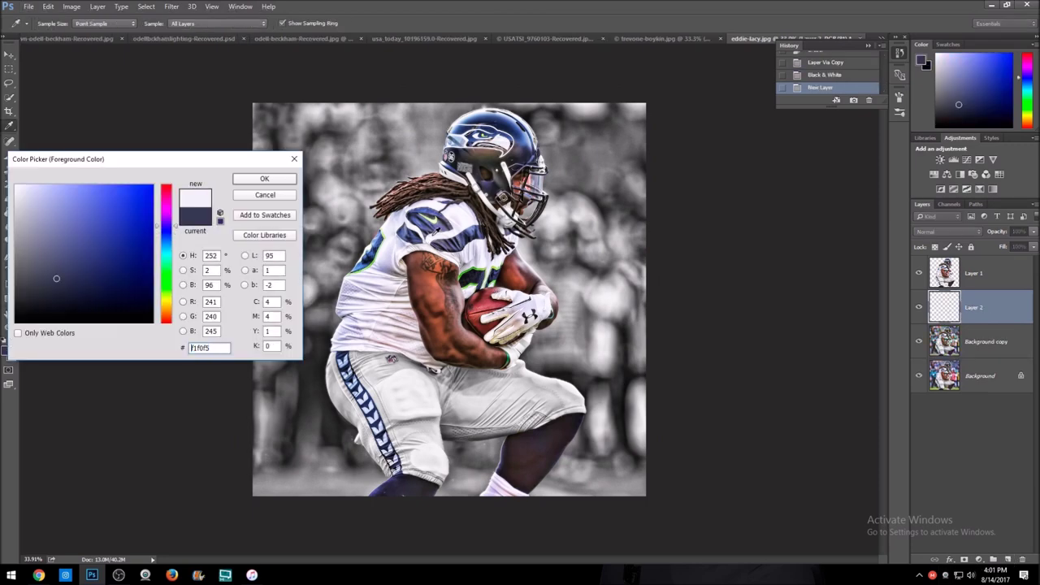
click(264, 178)
key(g)
click(456, 244)
click(947, 232)
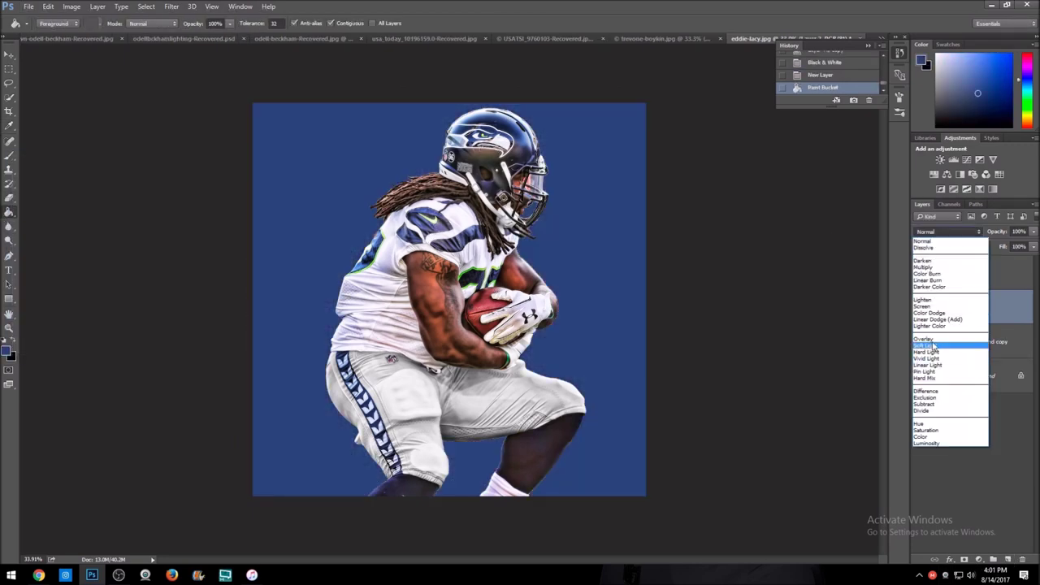
click(943, 348)
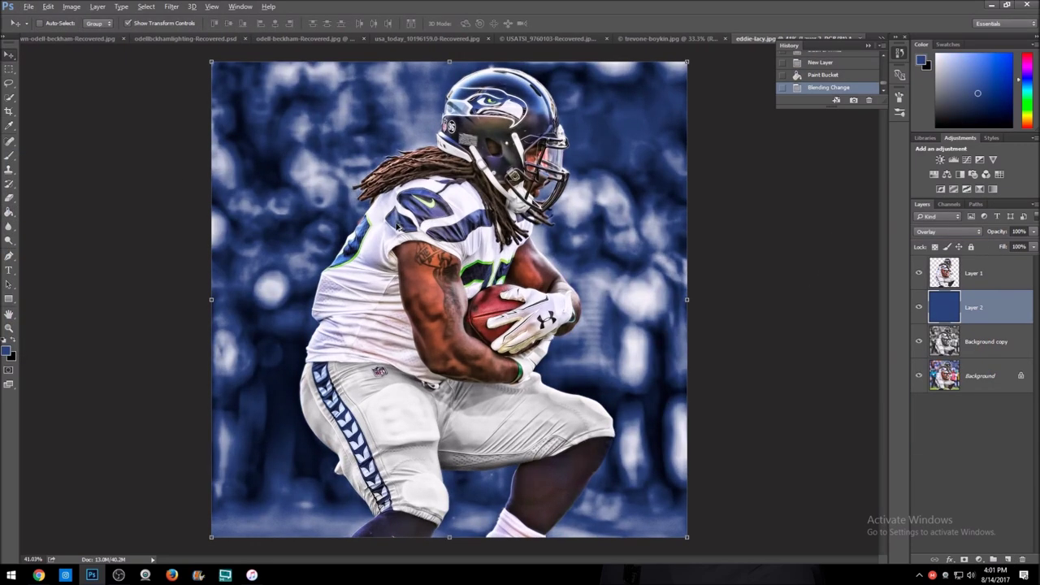
Apply a Gaussian Blur to the Background copy layer
click(986, 341)
click(172, 6)
click(333, 167)
click(178, 241)
Switch Layer 2 to Soft Light and duplicate it to deepen the blue
key(v)
click(974, 307)
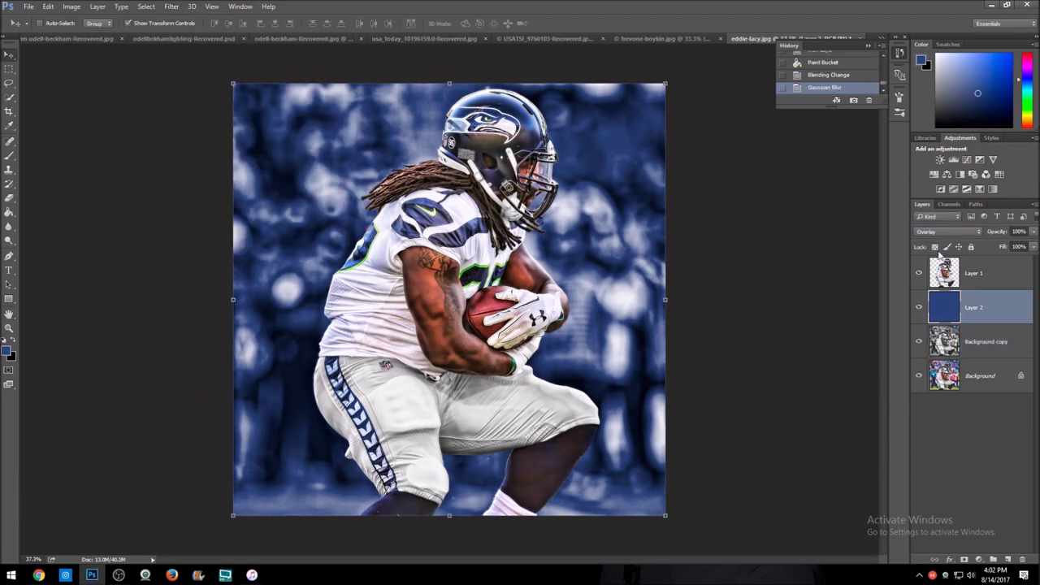
click(947, 232)
click(935, 233)
key(ctrl+j)
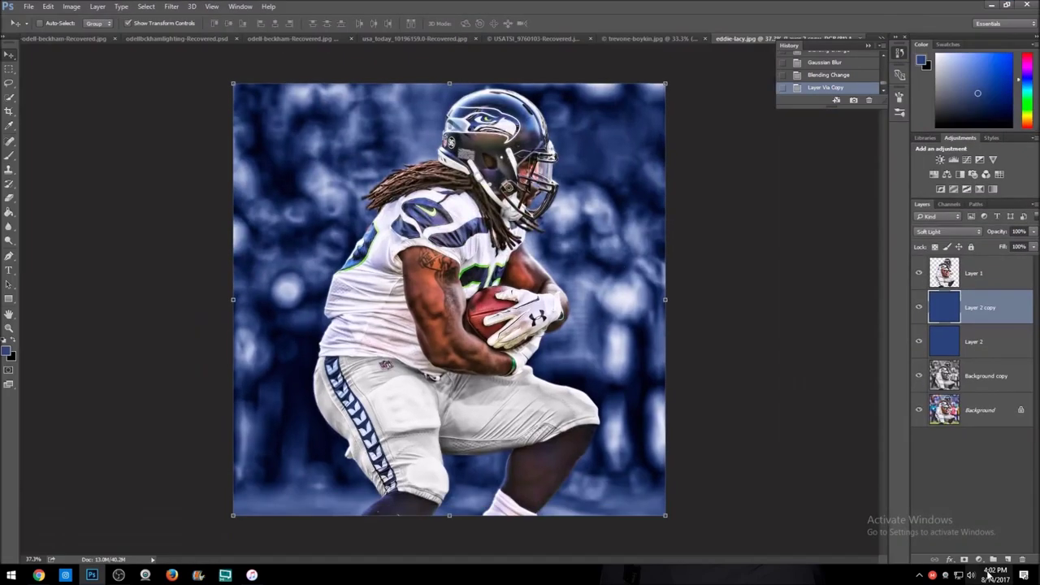
Add an empty Layer 3 with a white brush ready for painting
click(1008, 560)
click(6, 351)
click(18, 186)
click(265, 177)
Reset the brushes to the default set and load the tempest_teturizer brush set
key(b)
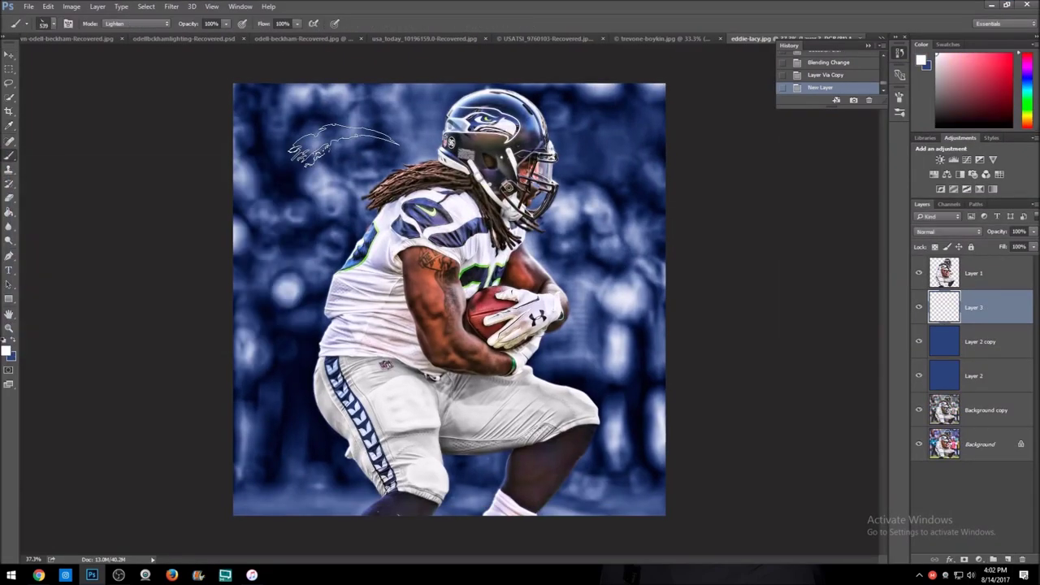
right_click(343, 146)
click(642, 55)
click(683, 217)
click(472, 216)
scroll(597, 256, down, 3)
scroll(597, 256, down, 3)
scroll(597, 256, down, 3)
scroll(597, 256, down, 2)
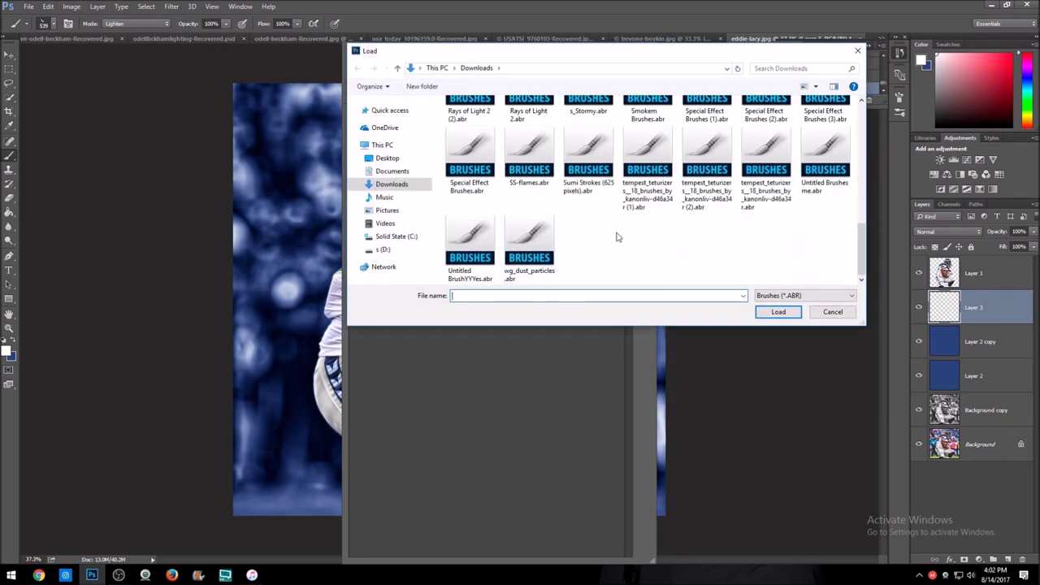
double_click(706, 163)
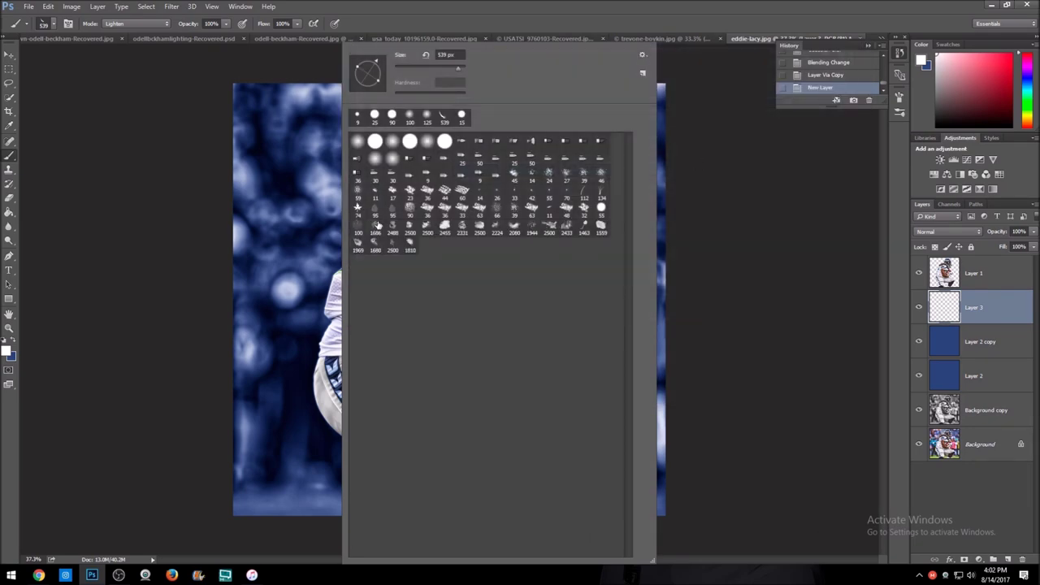
Stamp white cloud texture around the player on Layer 3, set it to Overlay, and duplicate it
click(374, 249)
click(488, 203)
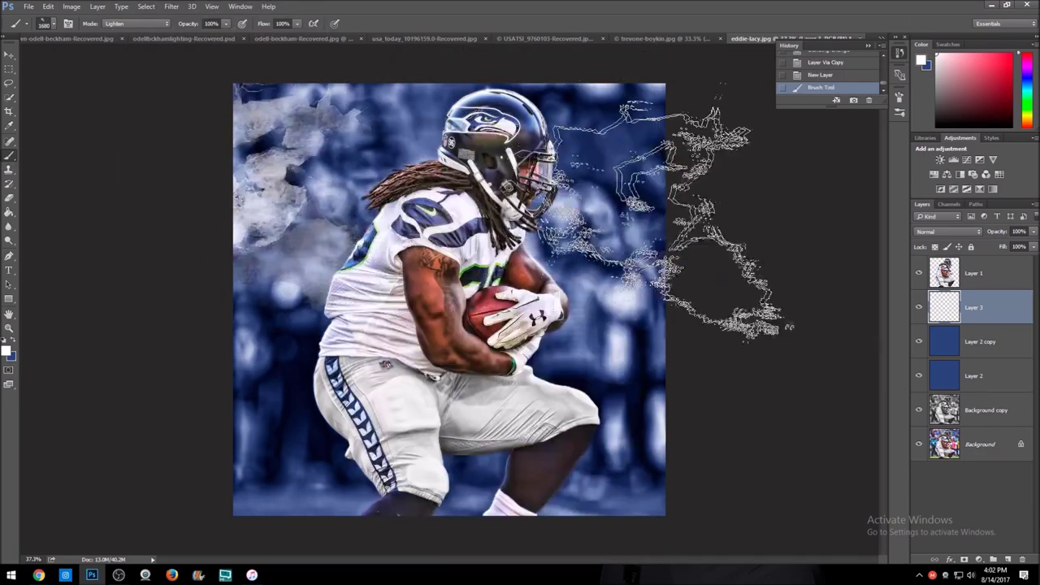
click(349, 503)
click(949, 231)
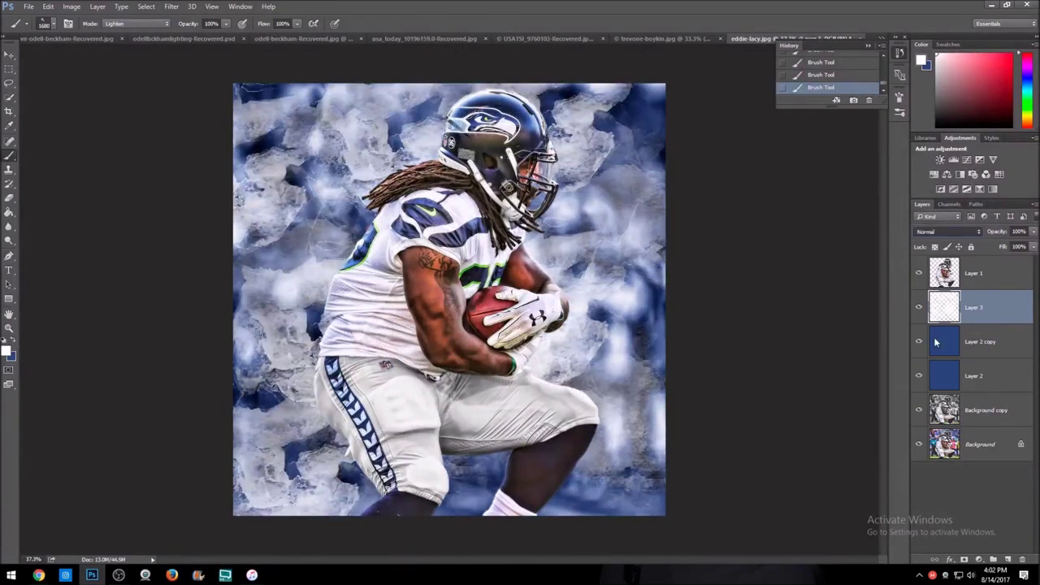
click(943, 443)
key(ctrl+j)
Paint white particle texture on new Layer 4 set to Overlay, then add Layer 5 with black foreground
key(ctrl+shift+alt+n)
right_click(455, 258)
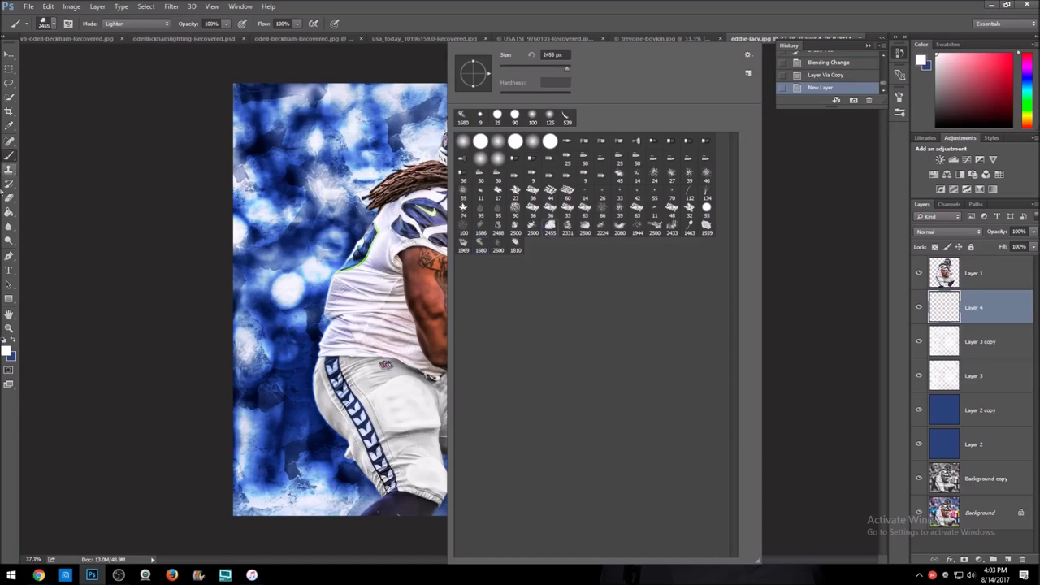
double_click(481, 245)
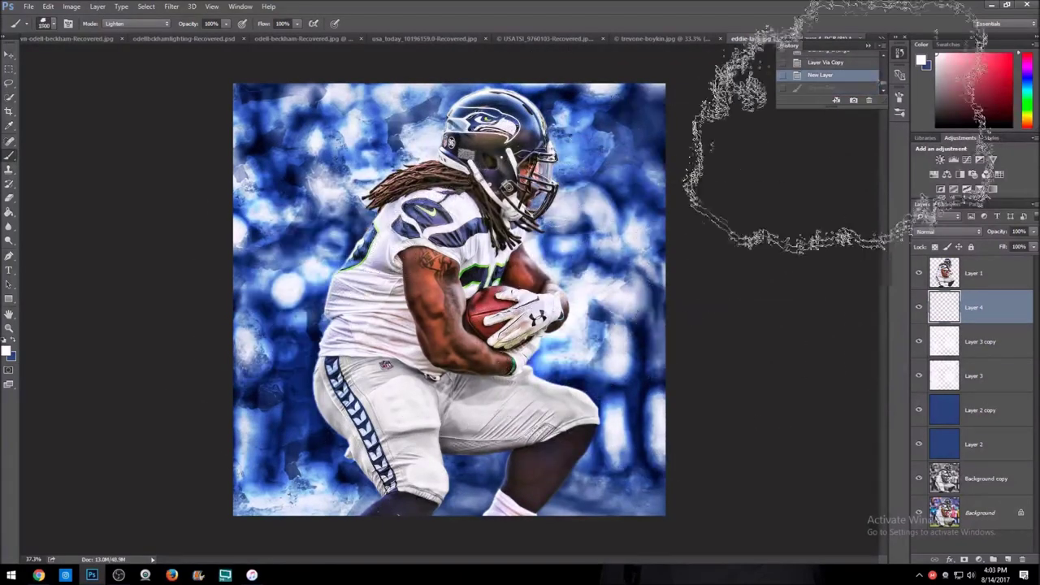
key(F5)
drag(455, 244, 423, 374)
click(947, 232)
click(926, 323)
click(1008, 560)
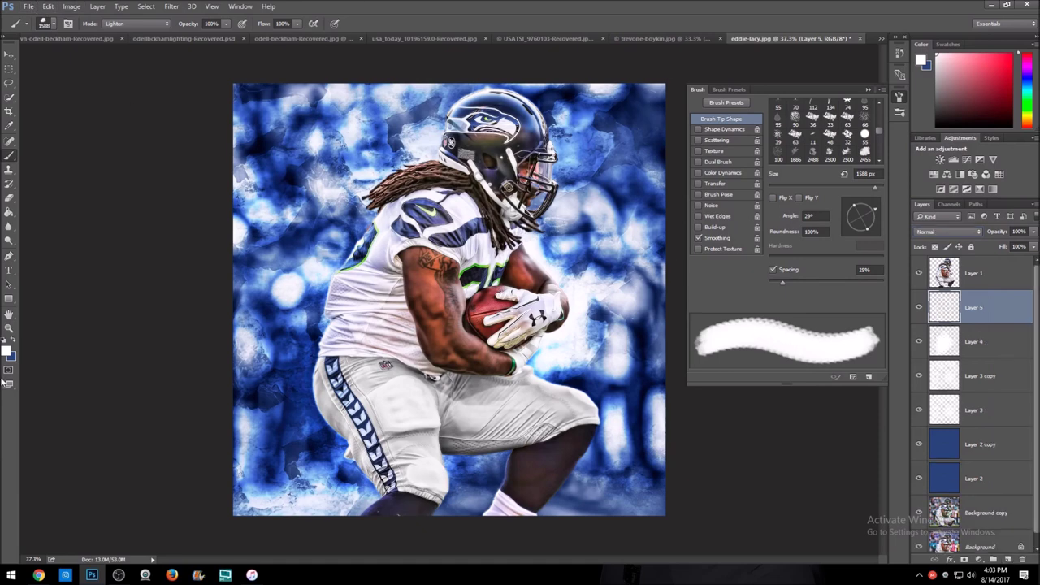
click(7, 354)
Fill Layer 5 black, erase a soft 2600 px hole, and move it above Background copy
key(Return)
key(alt+BackSpace)
key(e)
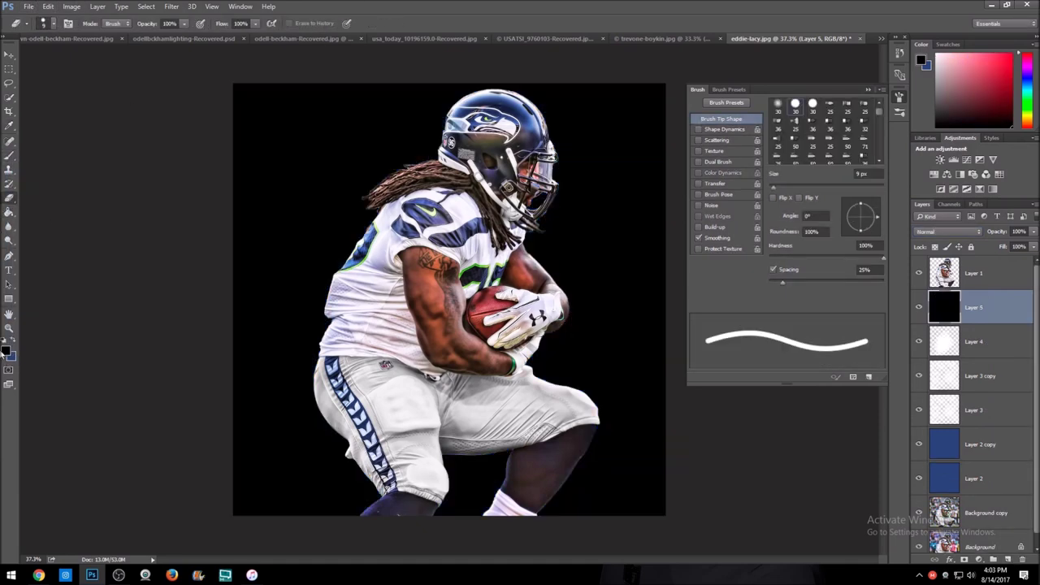
key(bracketright)
key(bracketright)
key(bracketright)
click(458, 295)
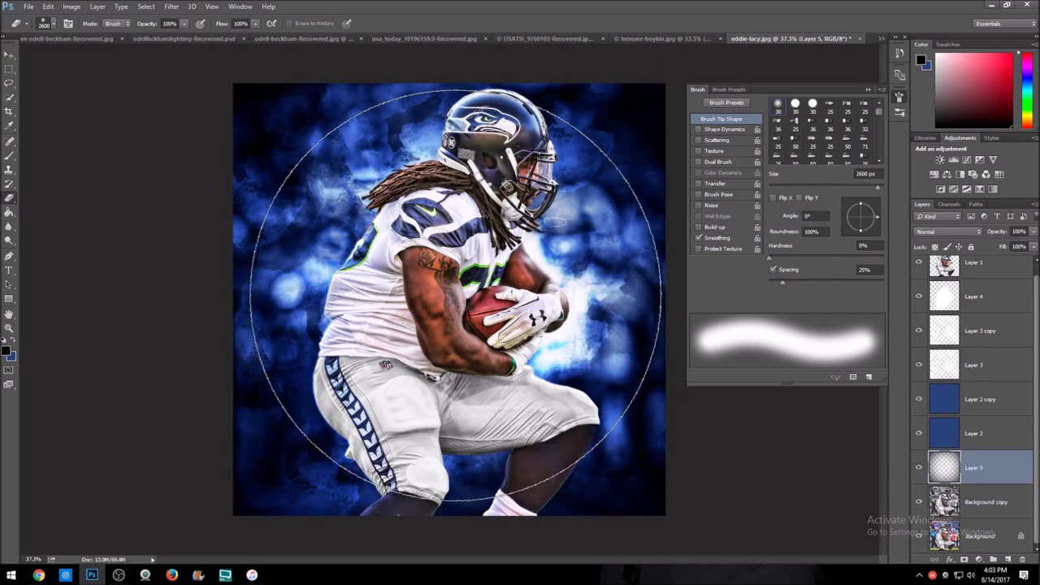
drag(976, 308, 975, 486)
Paint white spiky texture over the background on new Layer 6 set to Overlay, then add Layer 7
click(953, 296)
key(ctrl+shift+alt+n)
key(b)
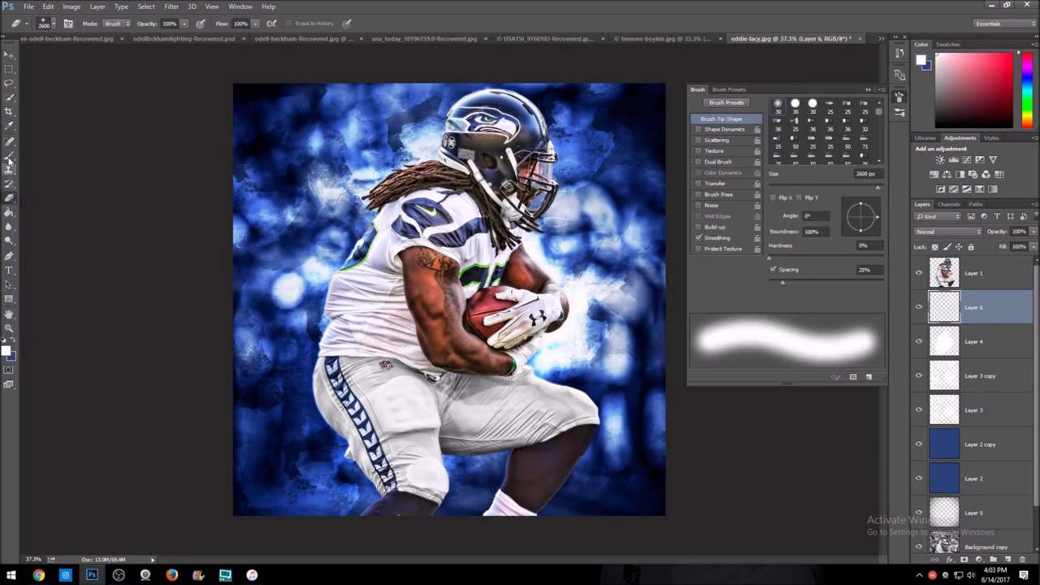
click(847, 138)
scroll(831, 144, down, 4)
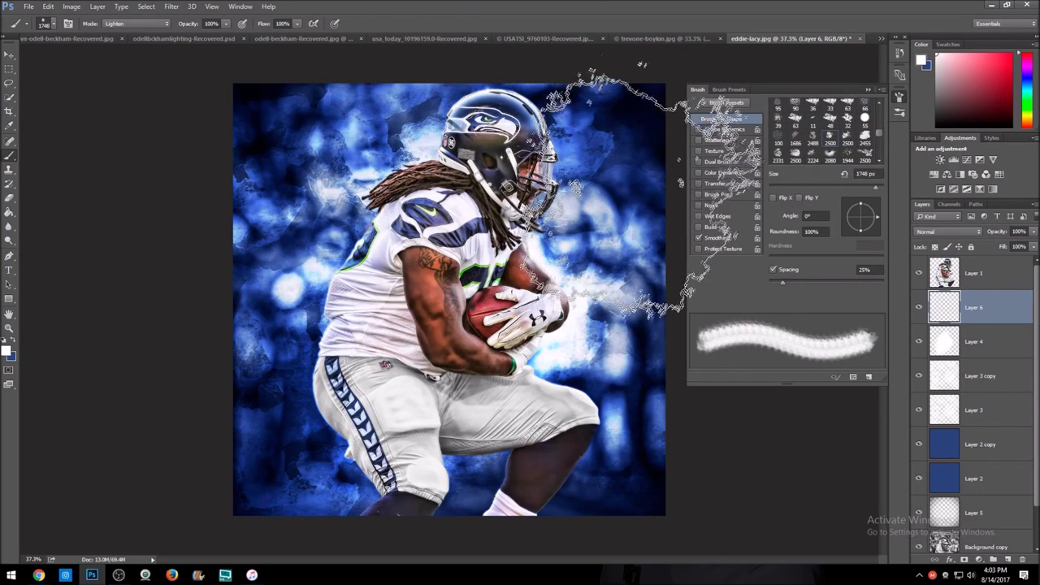
drag(431, 195, 430, 463)
click(946, 232)
click(935, 343)
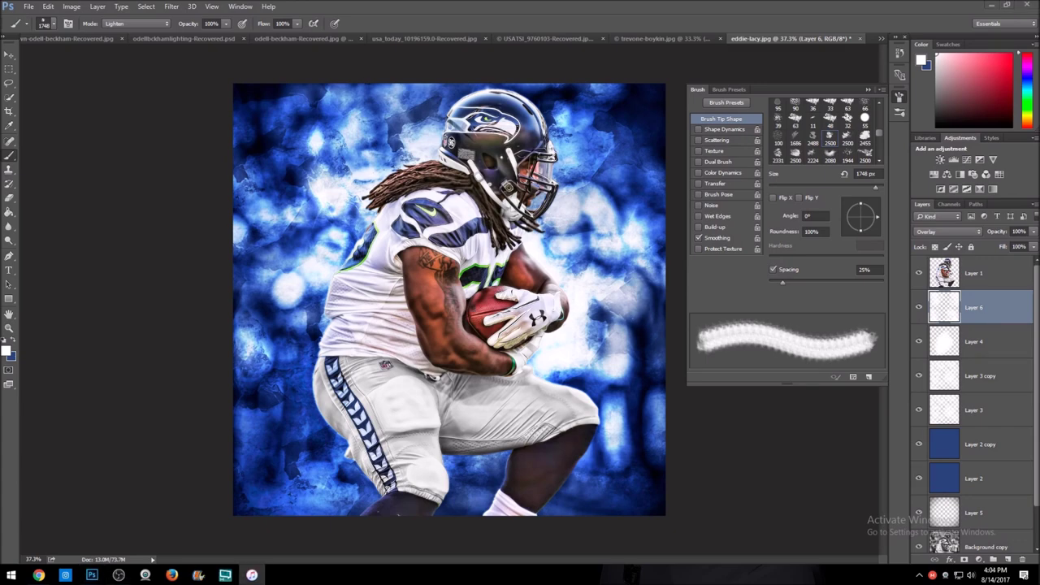
click(1008, 561)
right_click(497, 49)
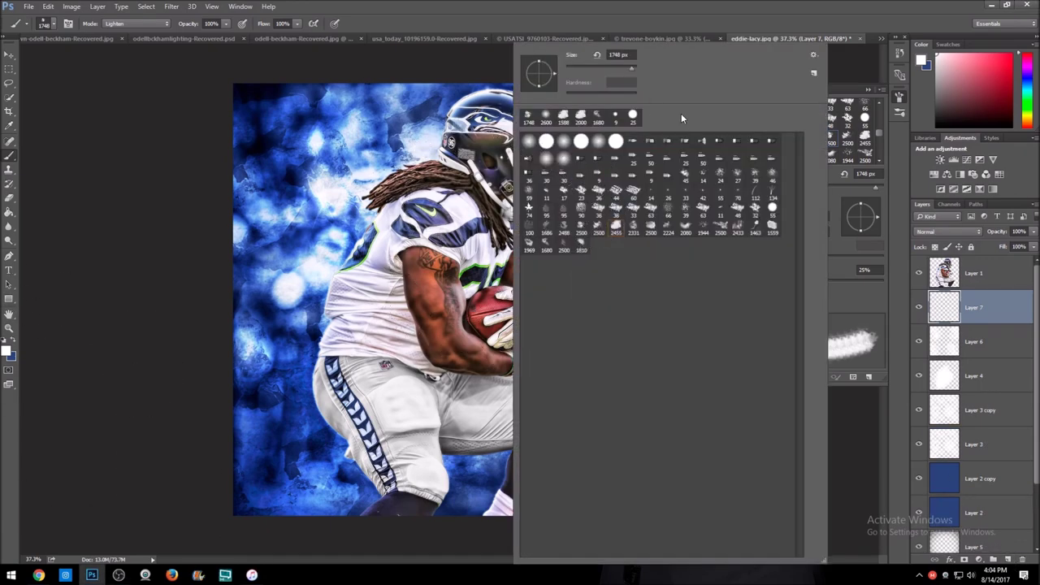
Load a brush set from Downloads and the lucid_star_brushes.abr set
click(682, 113)
click(861, 216)
drag(690, 50, 351, 23)
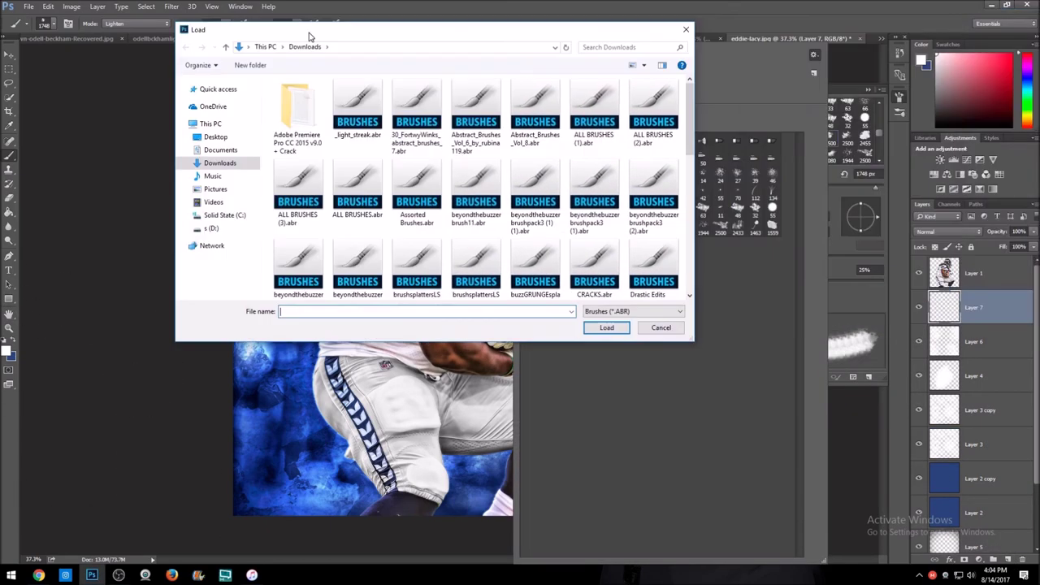
double_click(364, 114)
click(813, 55)
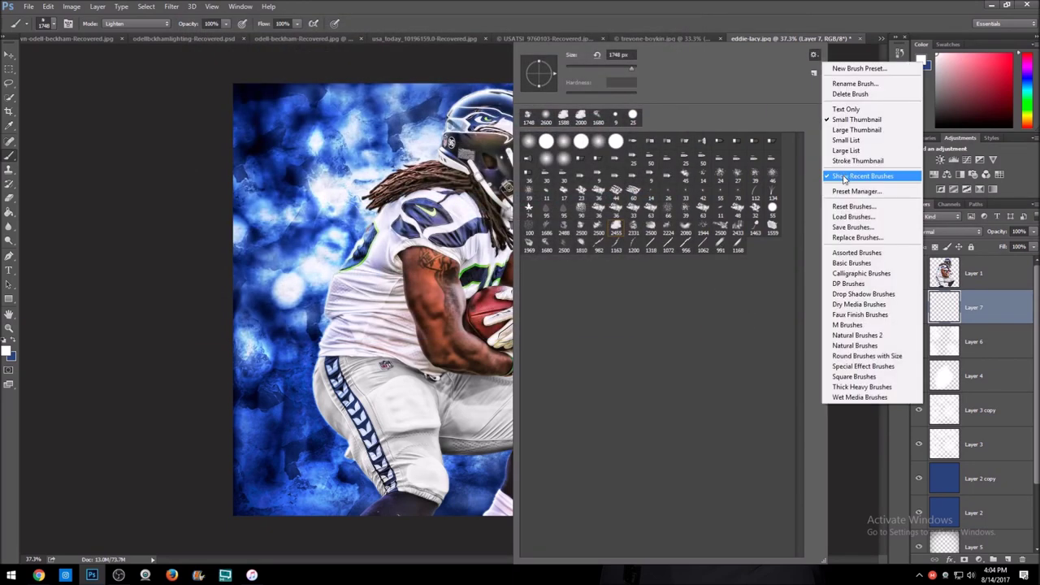
click(861, 215)
scroll(487, 186, up, 2)
click(425, 189)
double_click(425, 189)
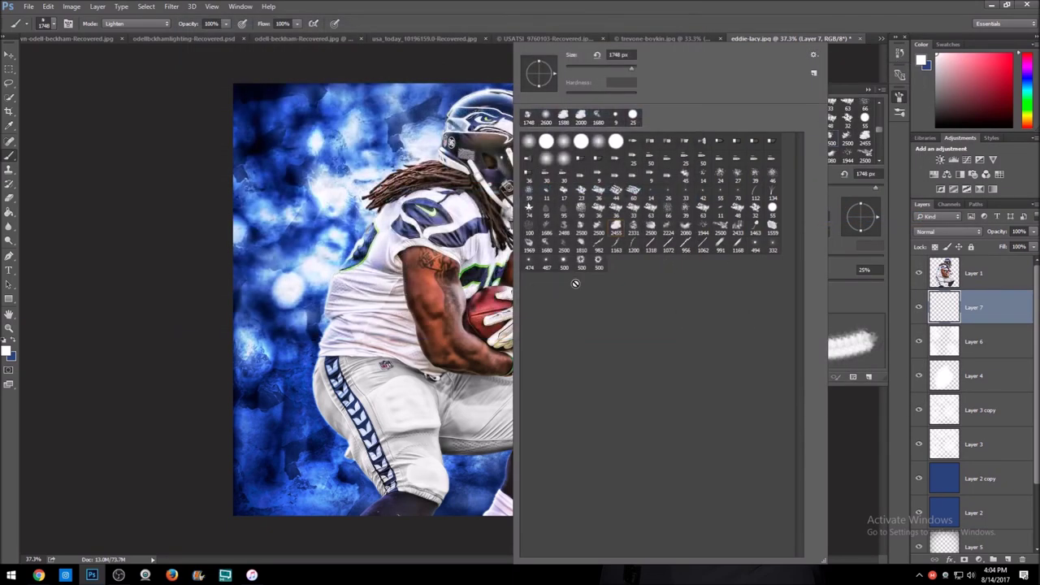
Load the Rays of Light 2.abr and merks brushes(2).abr brush sets
click(813, 54)
click(862, 217)
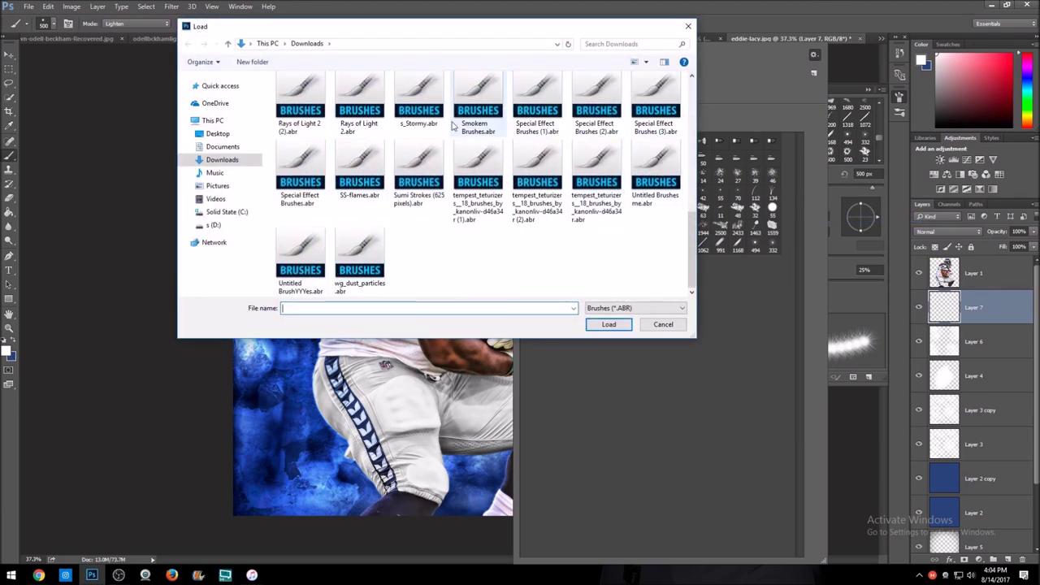
double_click(376, 113)
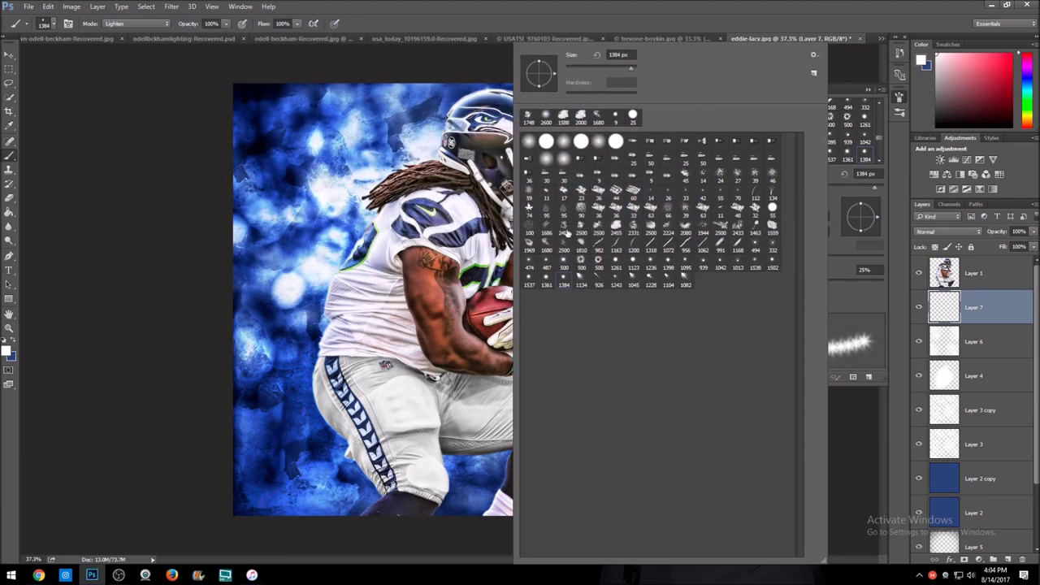
click(813, 54)
click(862, 217)
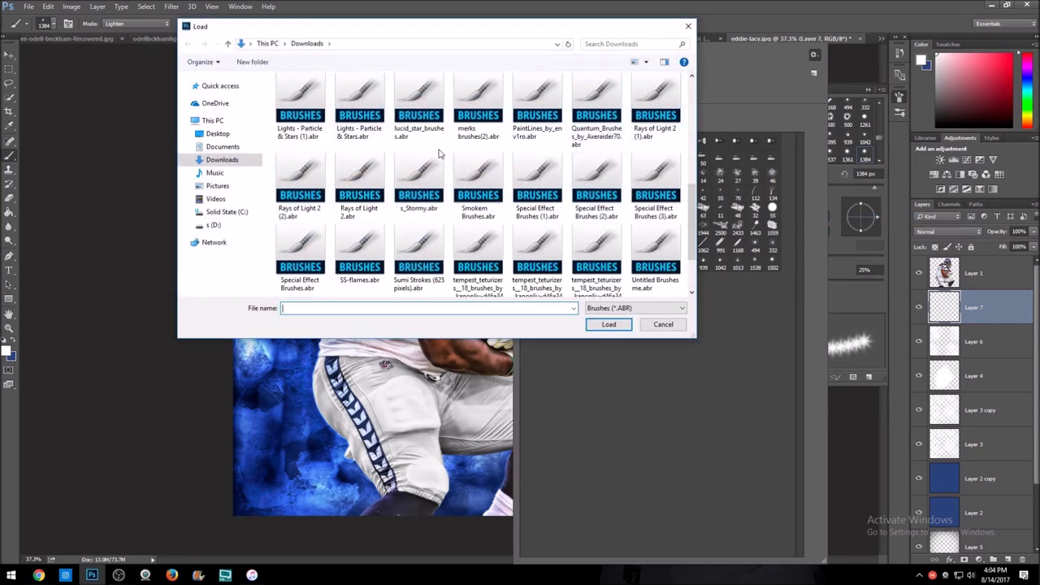
double_click(478, 109)
drag(799, 228, 799, 517)
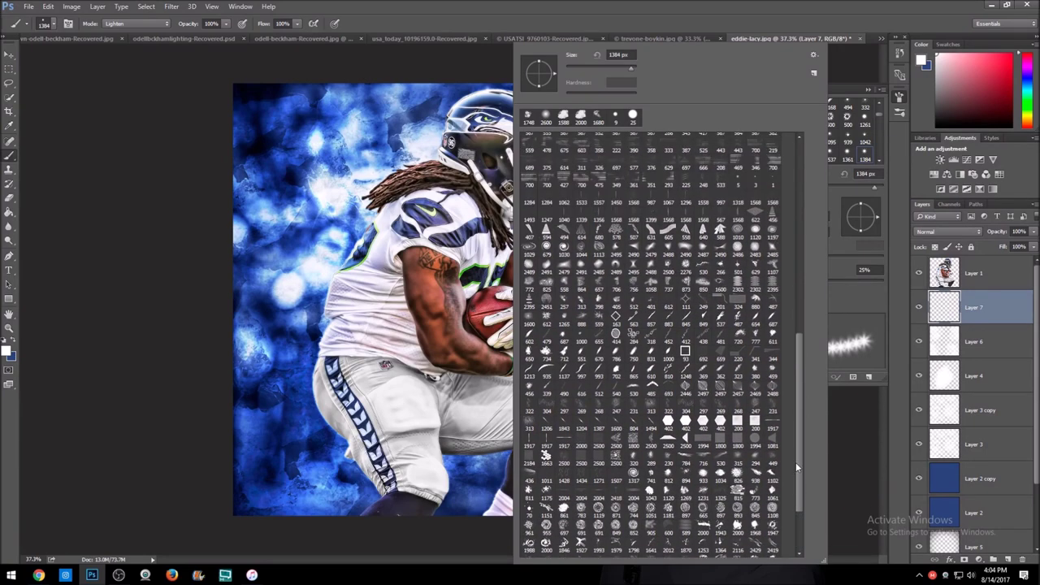
mouse_move(799, 516)
mouse_down()
mouse_move(777, 298)
mouse_move(800, 480)
mouse_up()
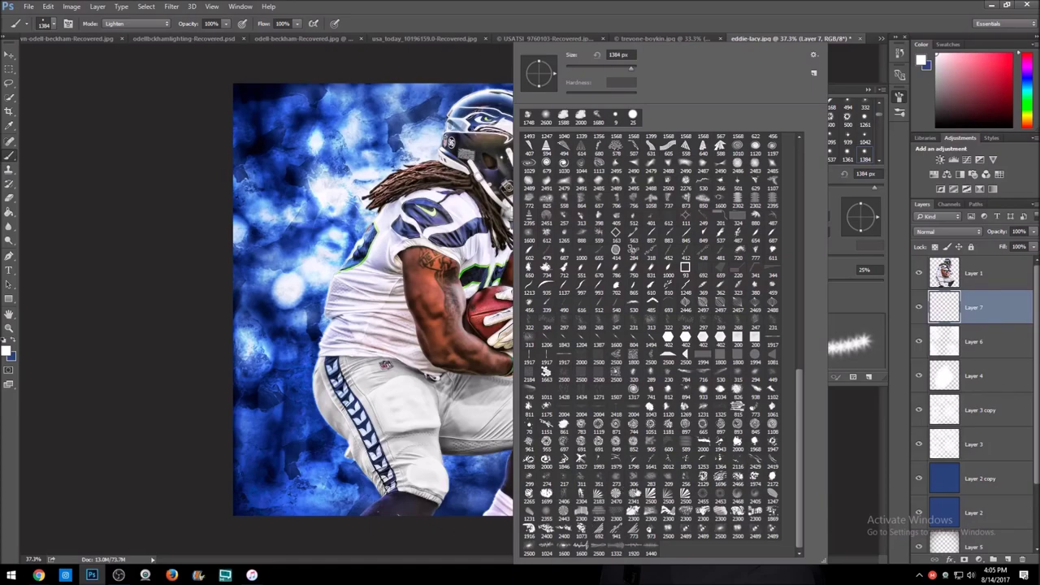
Test a white starburst behind the player, undo it, and draw a text box across the middle left
double_click(635, 499)
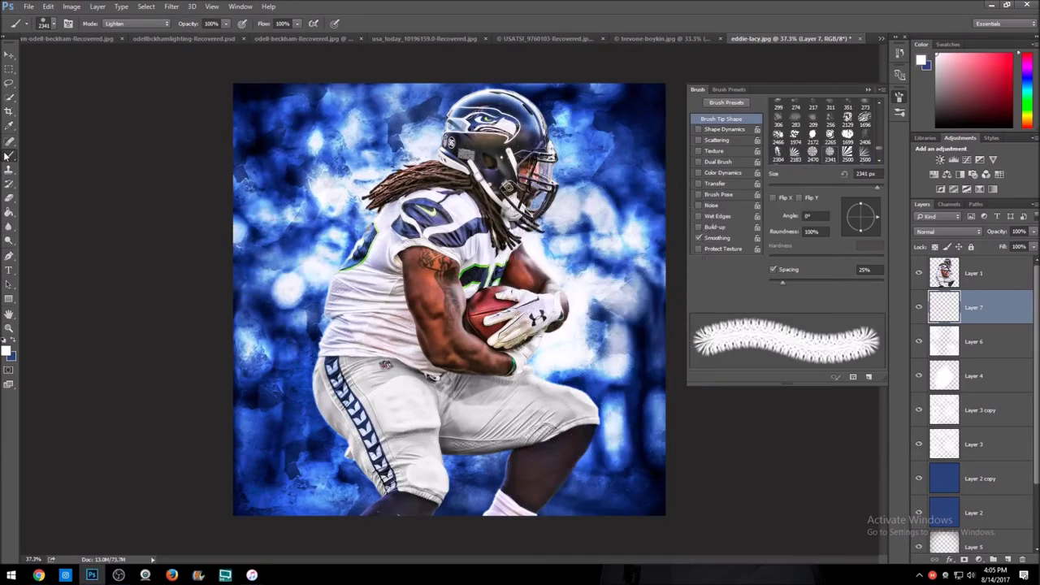
click(455, 268)
key(ctrl+z)
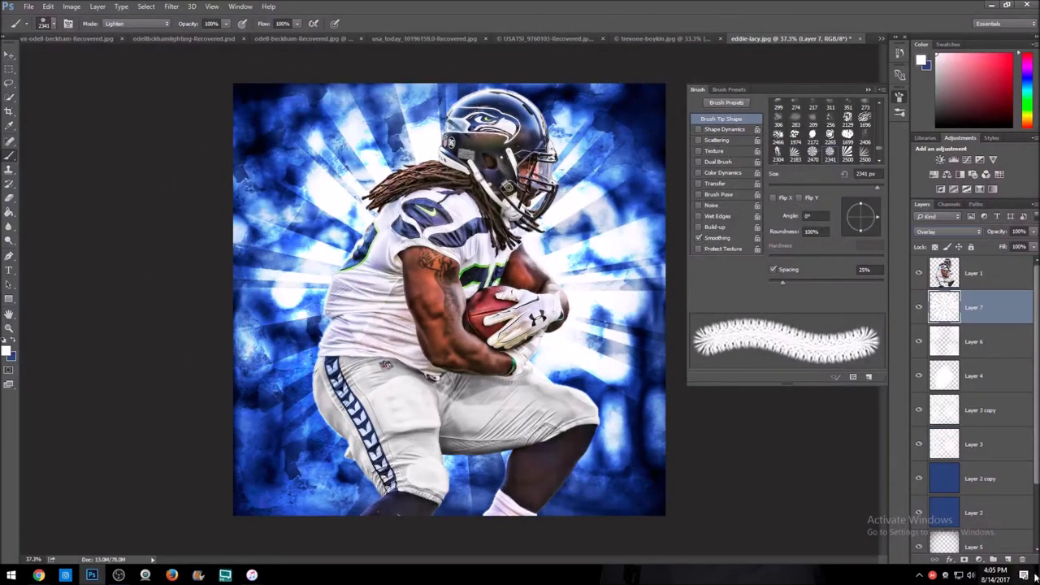
key(ctrl+z)
key(t)
drag(286, 245, 627, 353)
text(eddie)
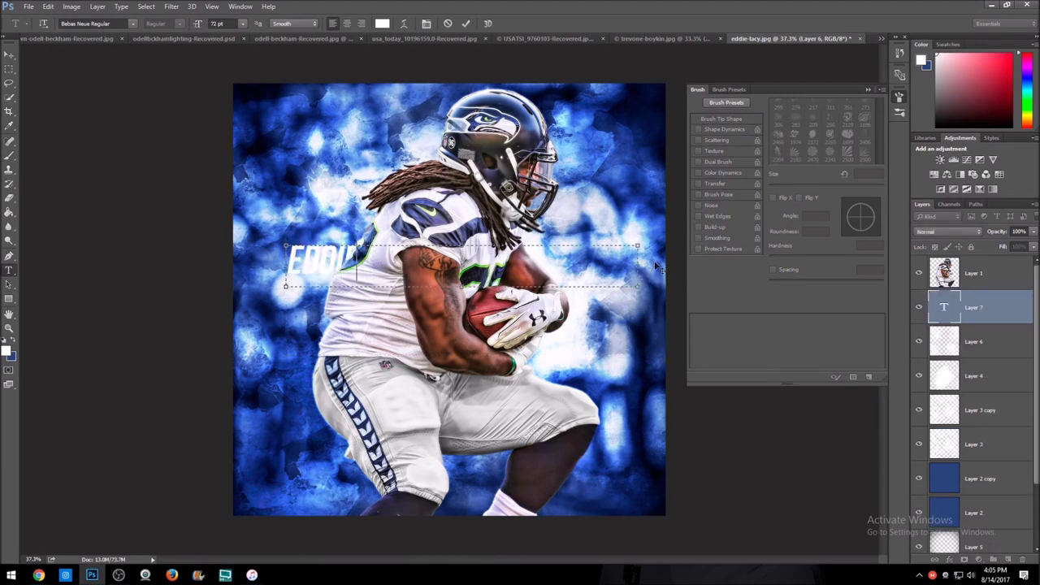
Enlarge and tilt the EDDIE text, then duplicate it as LACY placed behind the player's arm
drag(391, 282, 524, 130)
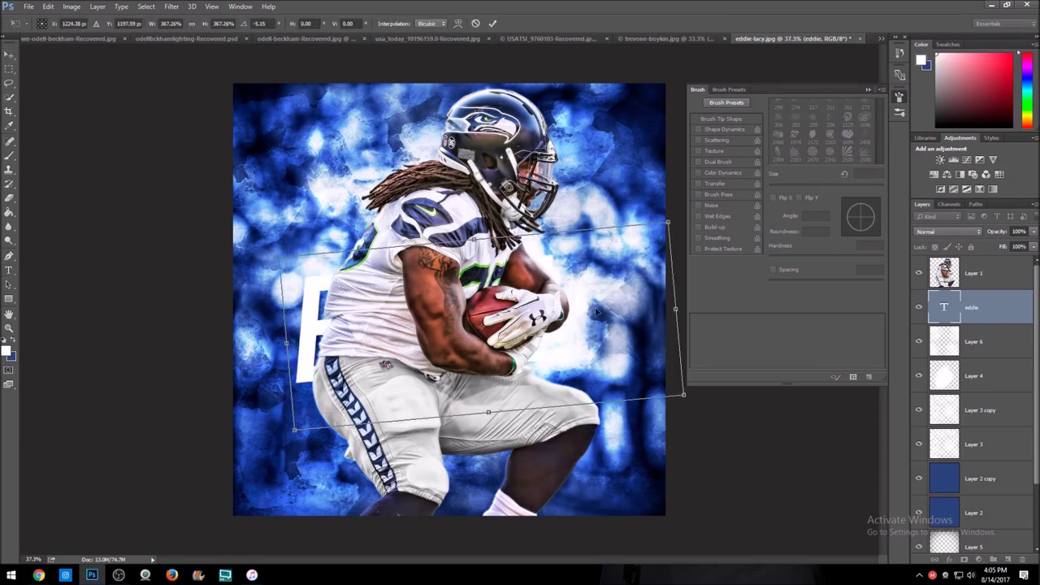
key(Return)
key(ctrl+j)
drag(407, 163, 561, 301)
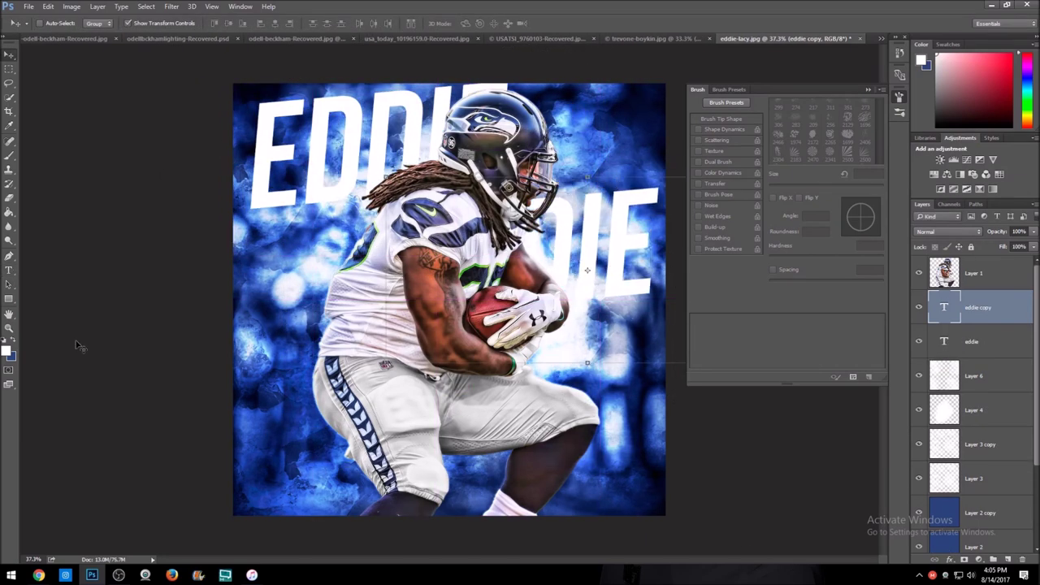
key(t)
double_click(534, 247)
text(lacy)
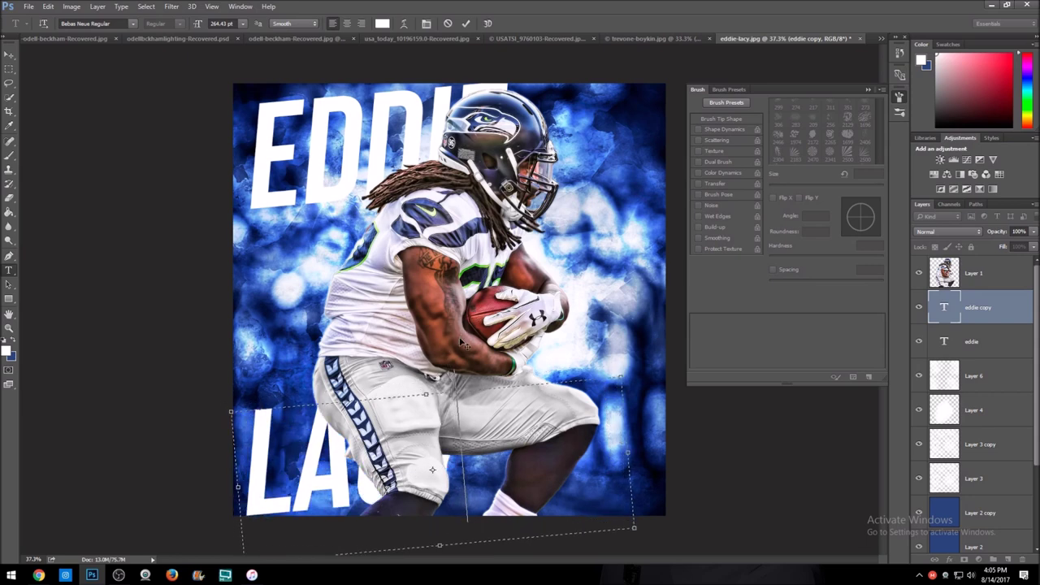
drag(627, 342, 646, 148)
Set both LACY and EDDIE text layers to Overlay and start a drop shadow on LACY
click(947, 232)
click(942, 382)
click(947, 232)
click(943, 323)
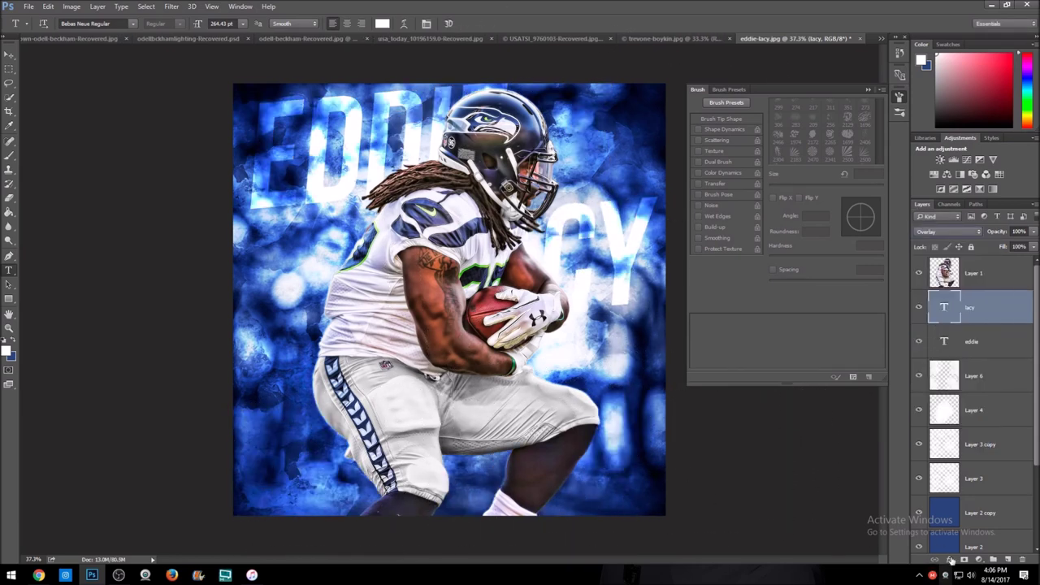
click(951, 561)
click(975, 546)
drag(487, 93, 468, 393)
mouse_move(480, 505)
mouse_down()
mouse_move(490, 507)
mouse_move(476, 509)
mouse_up()
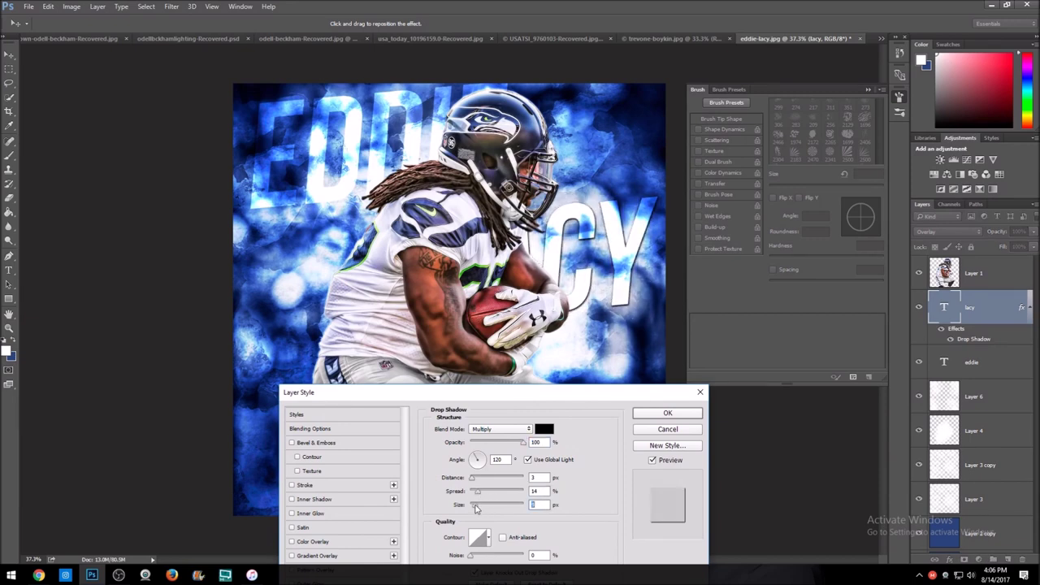
Confirm the LACY drop shadow and paste the same layer style onto the EDDIE text
click(667, 413)
click(975, 362)
right_click(975, 361)
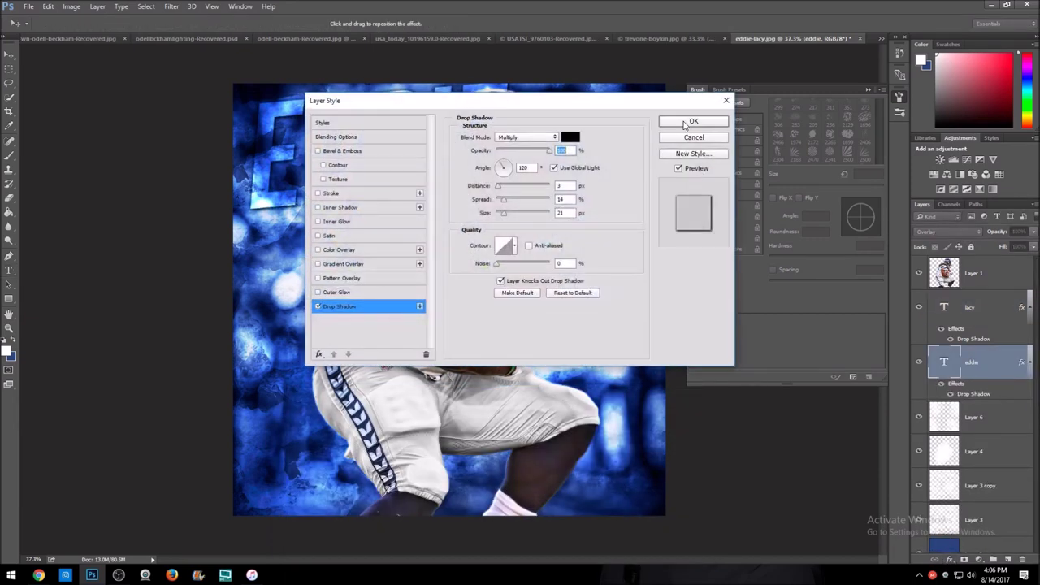
click(680, 121)
key(ctrl+plus)
double_click(973, 394)
drag(455, 78, 564, 382)
click(742, 404)
Set the LACY drop shadow to 62 px size, 34% spread and 28% opacity
double_click(973, 339)
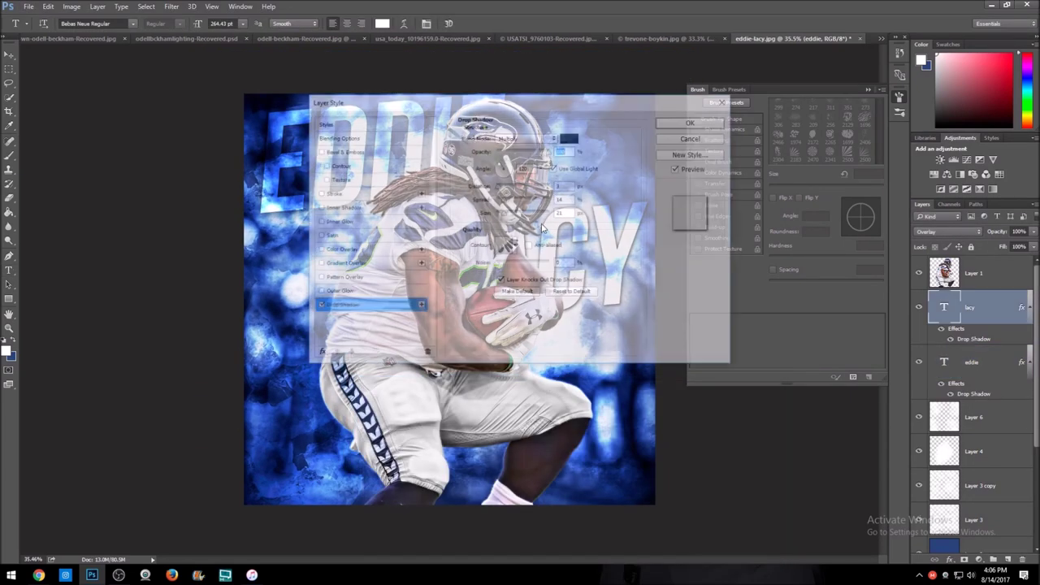
text(62)
drag(517, 495, 529, 482)
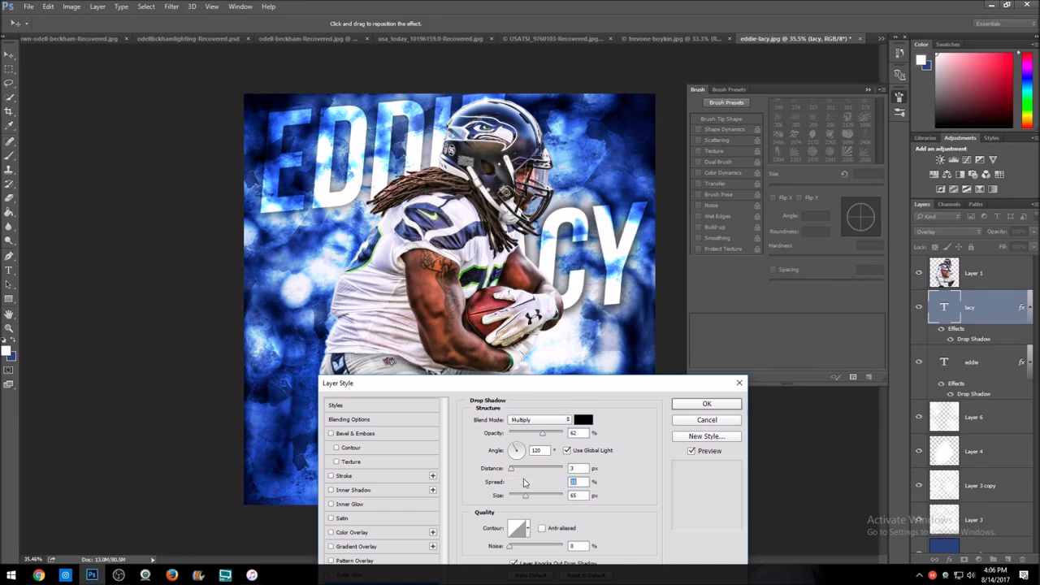
drag(543, 435, 524, 438)
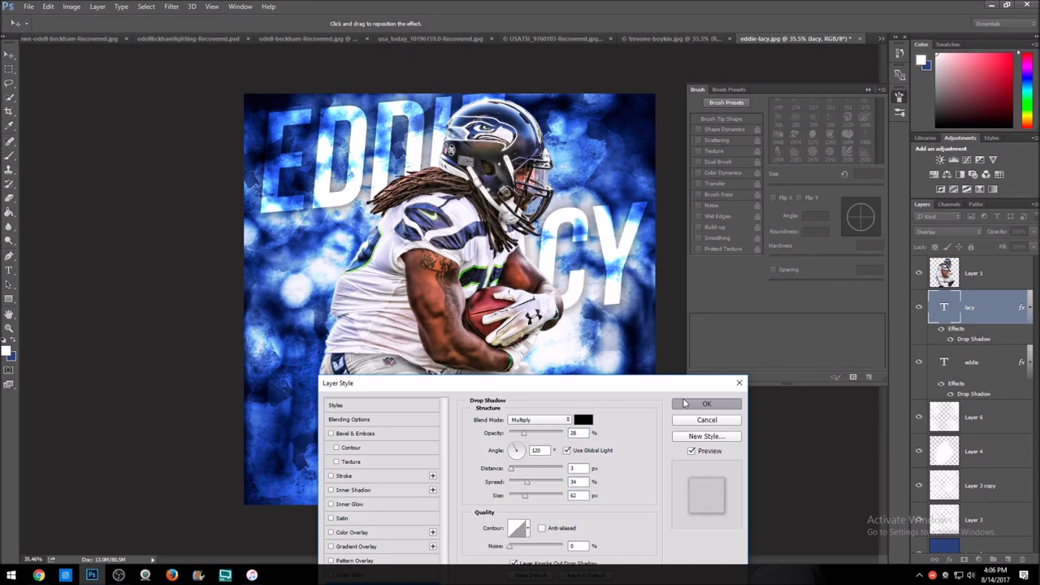
click(685, 404)
Place IMG_2910.PNG from the EDITING SUPPLIES folder as an embedded layer
click(12, 7)
click(81, 209)
double_click(303, 162)
scroll(322, 160, down, 2)
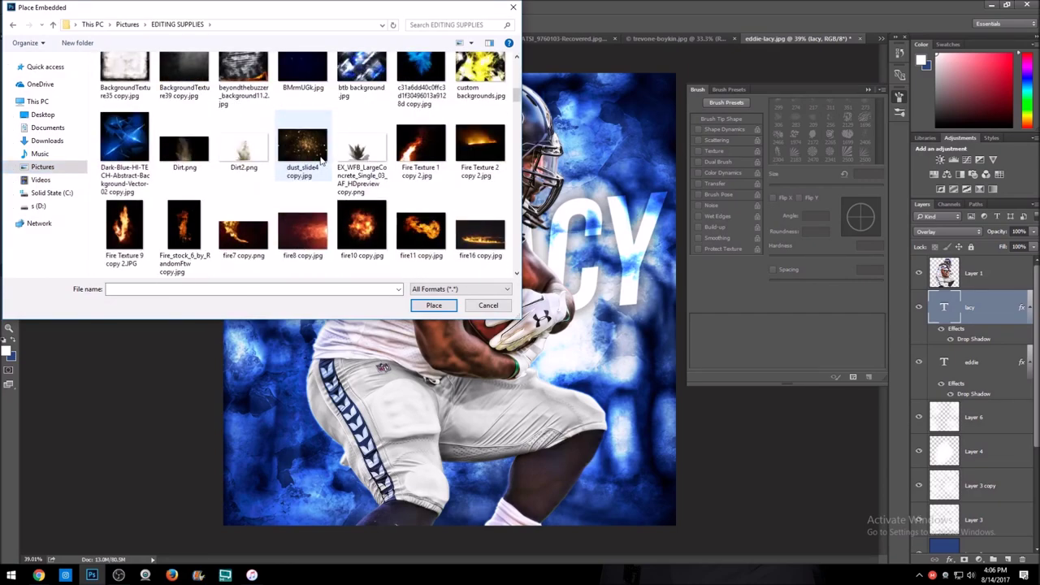
scroll(322, 160, down, 5)
scroll(325, 171, down, 5)
scroll(333, 187, down, 5)
scroll(340, 208, down, 5)
scroll(339, 208, down, 5)
scroll(350, 207, down, 5)
scroll(366, 206, down, 5)
scroll(387, 206, down, 5)
scroll(387, 205, up, 5)
scroll(301, 199, up, 5)
scroll(293, 191, up, 5)
scroll(288, 187, up, 3)
click(315, 189)
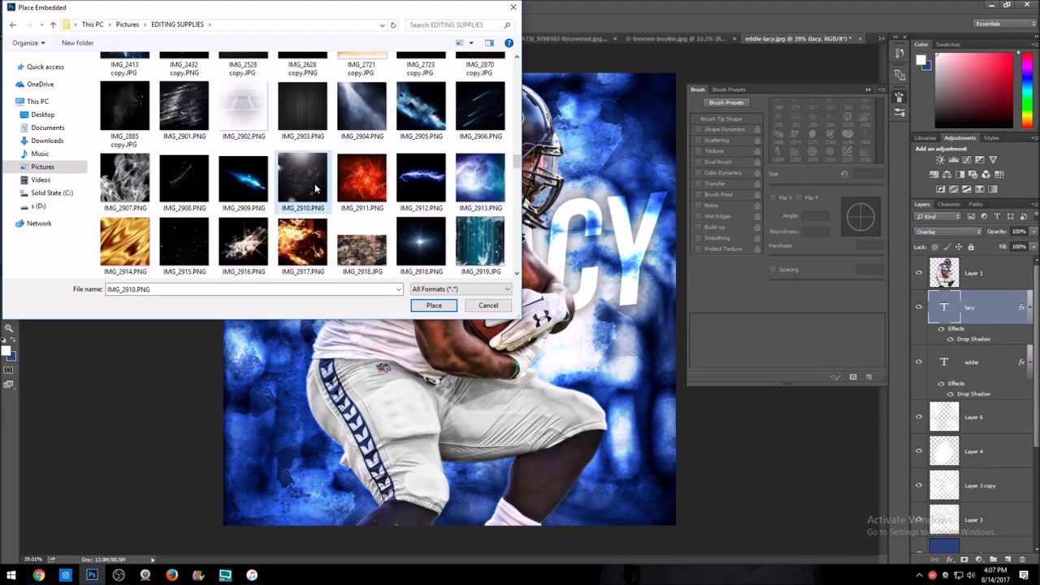
double_click(315, 189)
key(Return)
Move IMG_2910 above Layer 1, blend it as Screen, Gaussian-blur it, and enlarge it over the canvas
key(ctrl+])
click(947, 231)
click(947, 317)
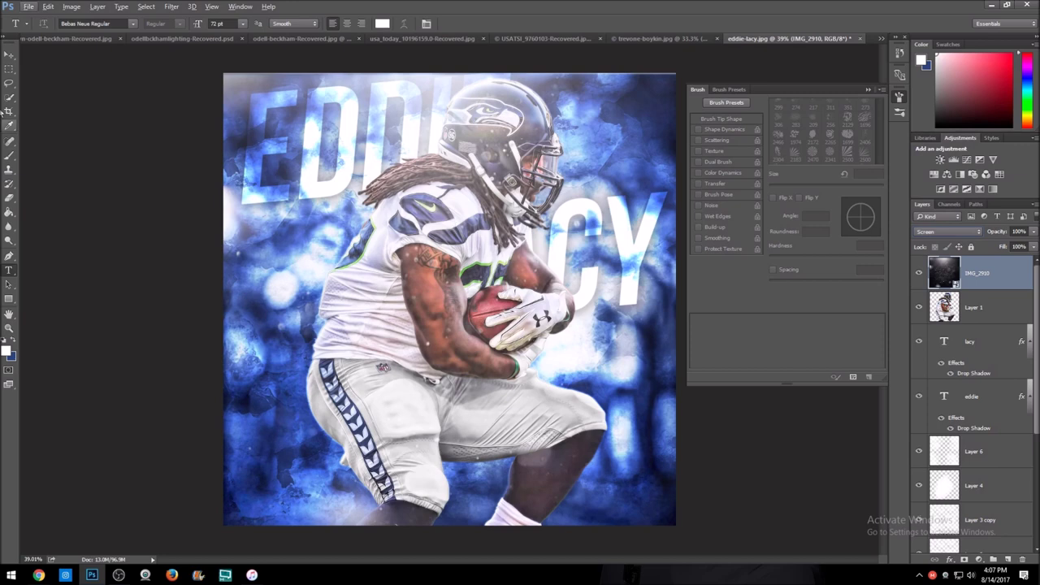
scroll(450, 299, down, 2)
click(172, 7)
click(341, 159)
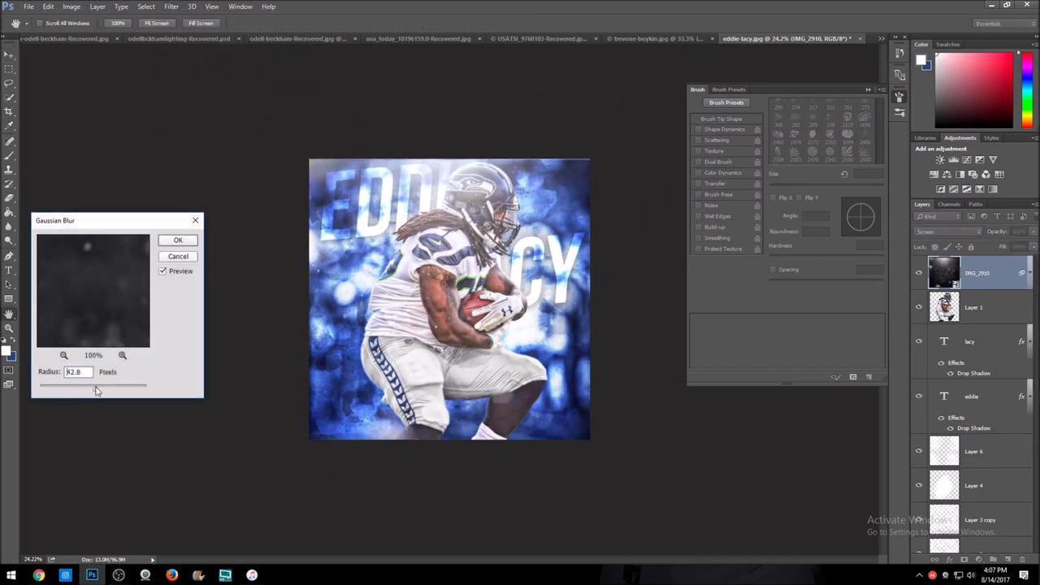
click(177, 242)
drag(567, 155, 681, 100)
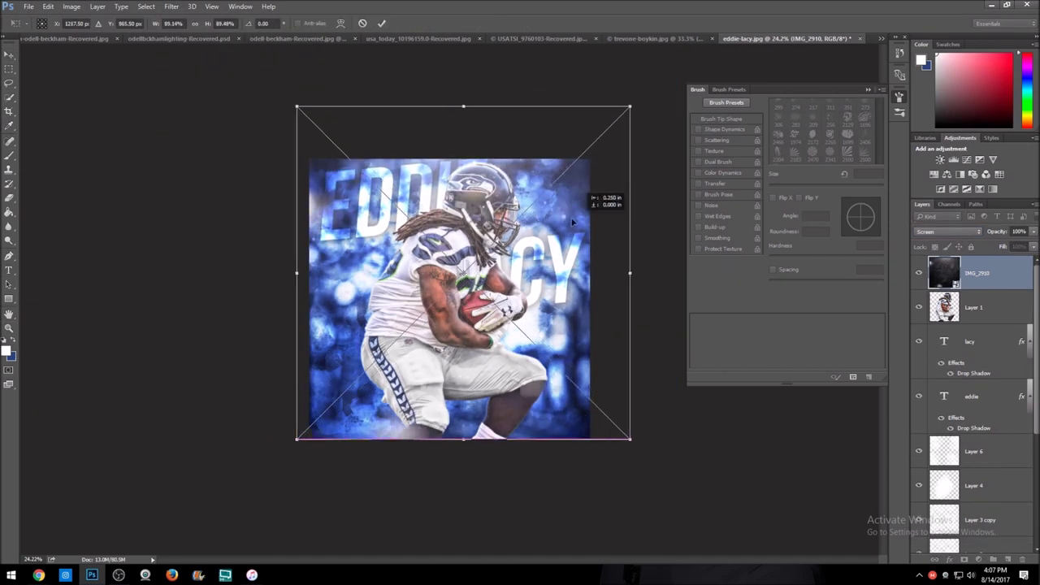
Start saving the design as a JPEG named eddie-lacy.jpg
click(29, 6)
click(52, 136)
click(152, 281)
click(151, 348)
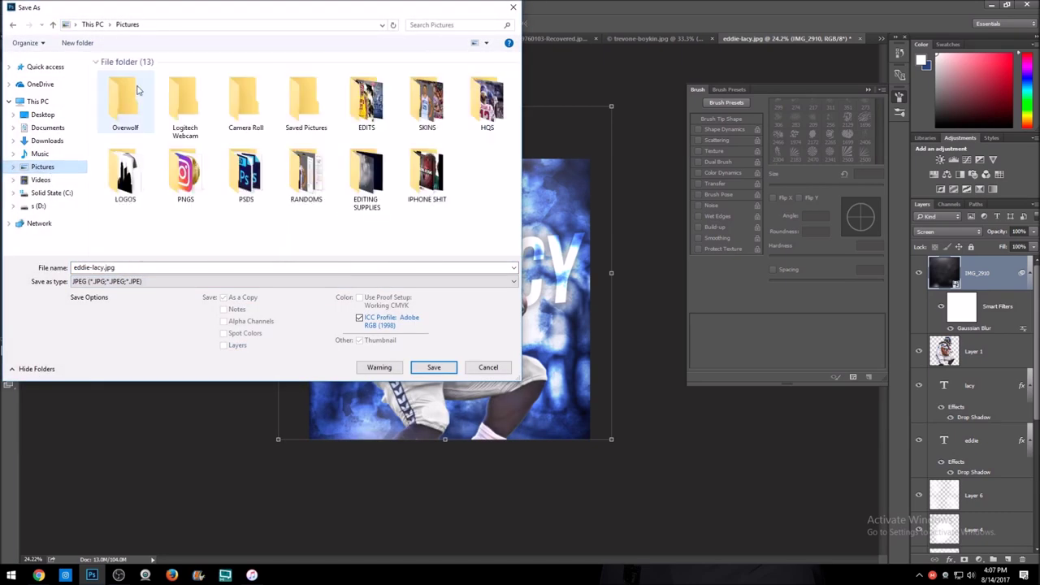
Save eddie-lacy.jpg and place that JPEG back into the document as a layer
key(Return)
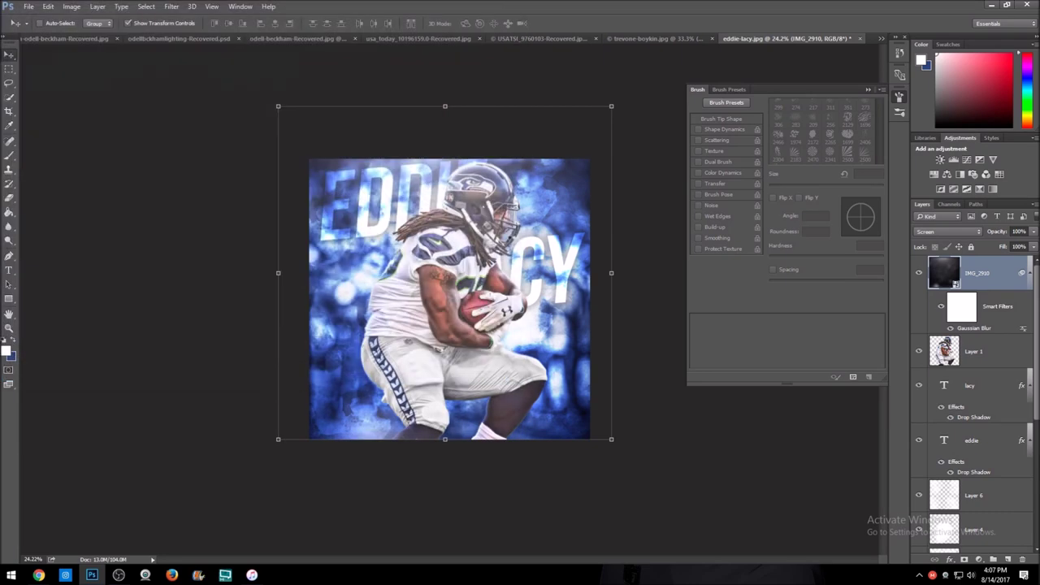
double_click(220, 103)
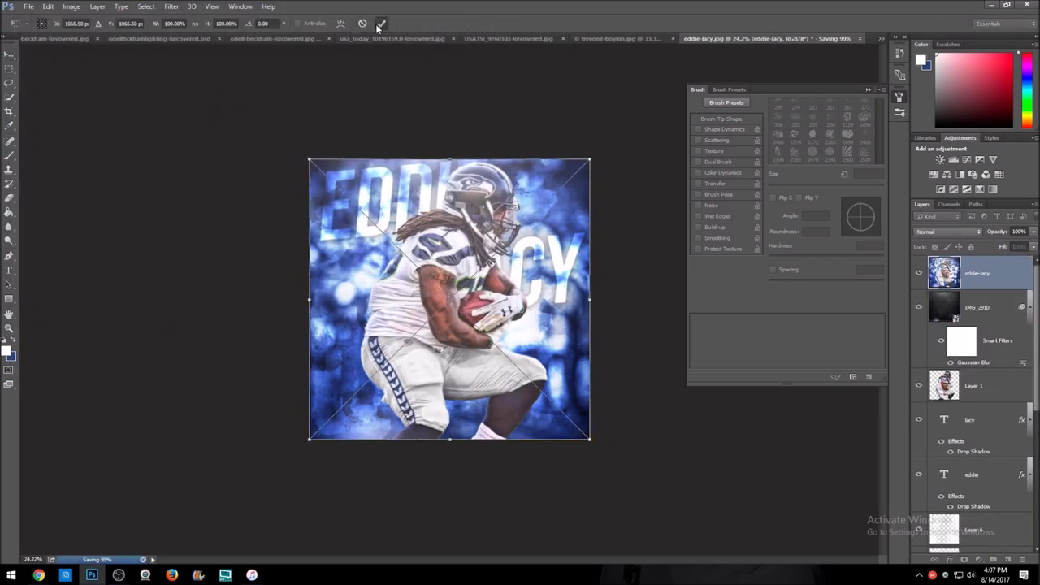
key(Return)
Add Brightness/Contrast (contrast 8) and Hue/Saturation adjustments, comparing with the bokeh background copy toggled
click(947, 232)
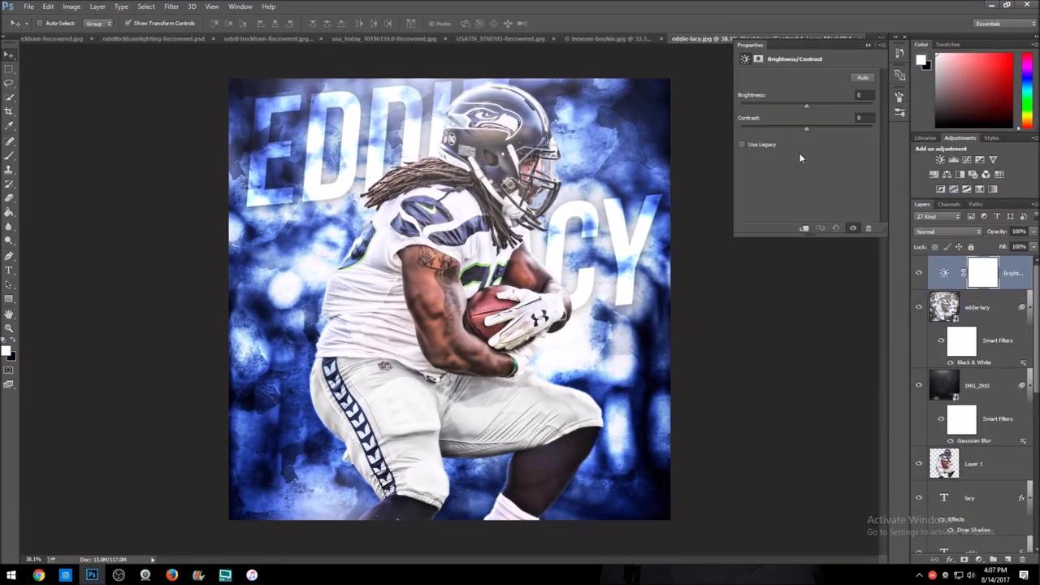
click(812, 135)
click(962, 177)
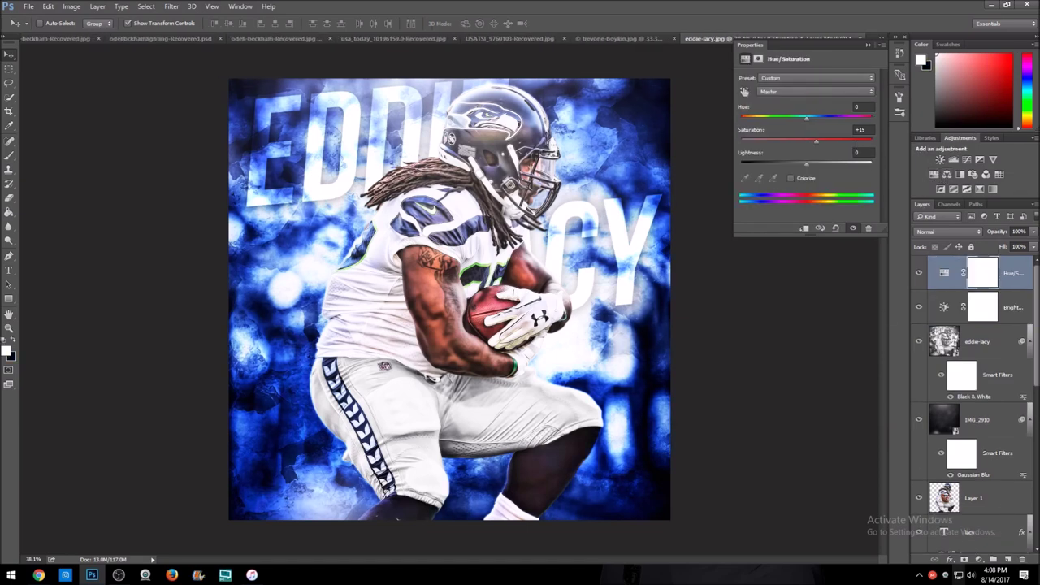
scroll(951, 370, down, 5)
click(918, 501)
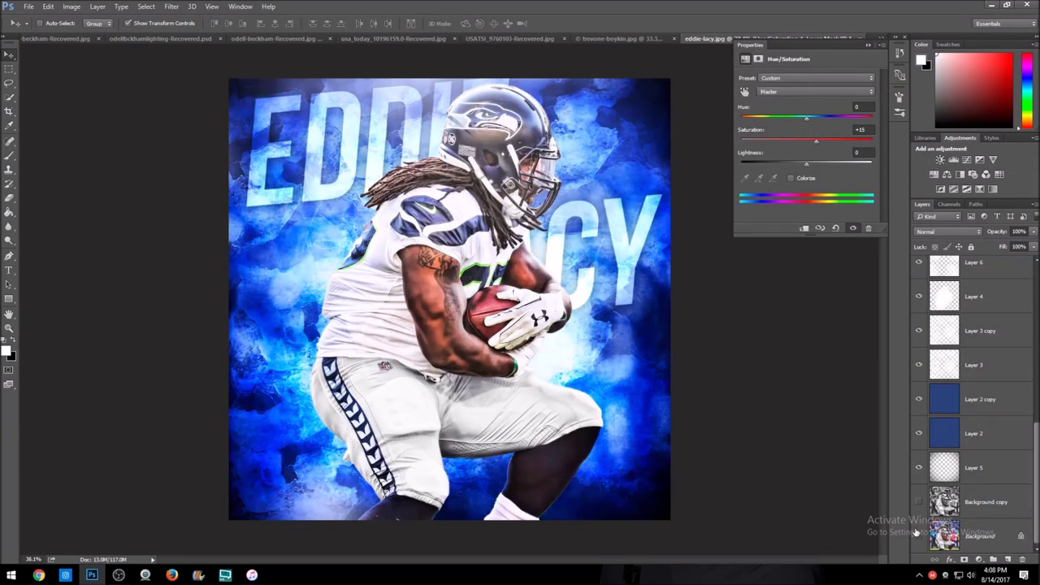
click(919, 501)
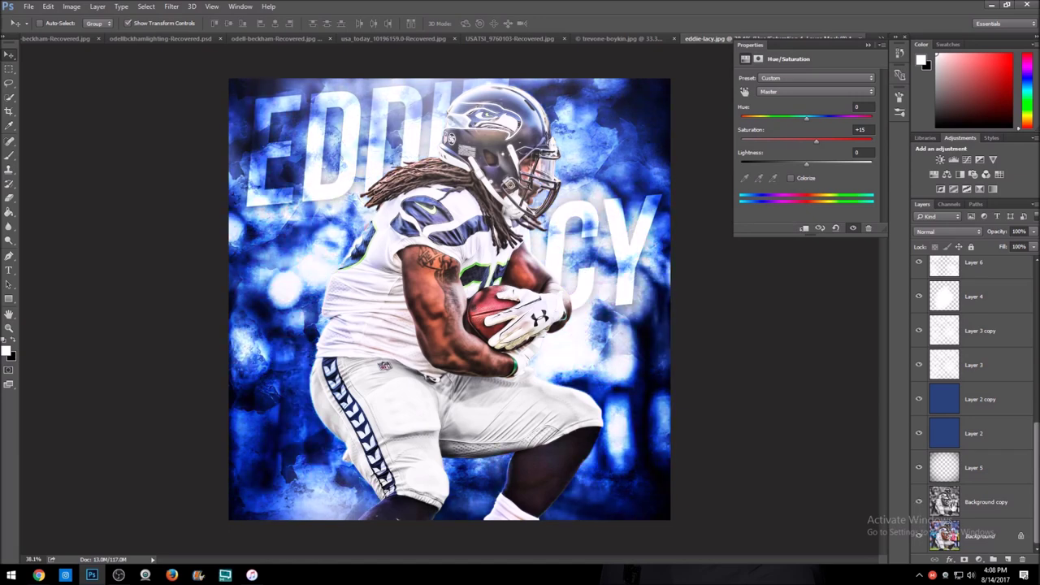
Duplicate the player cutout Layer 1
click(983, 502)
click(172, 6)
scroll(1002, 355, up, 5)
click(975, 320)
key(ctrl+j)
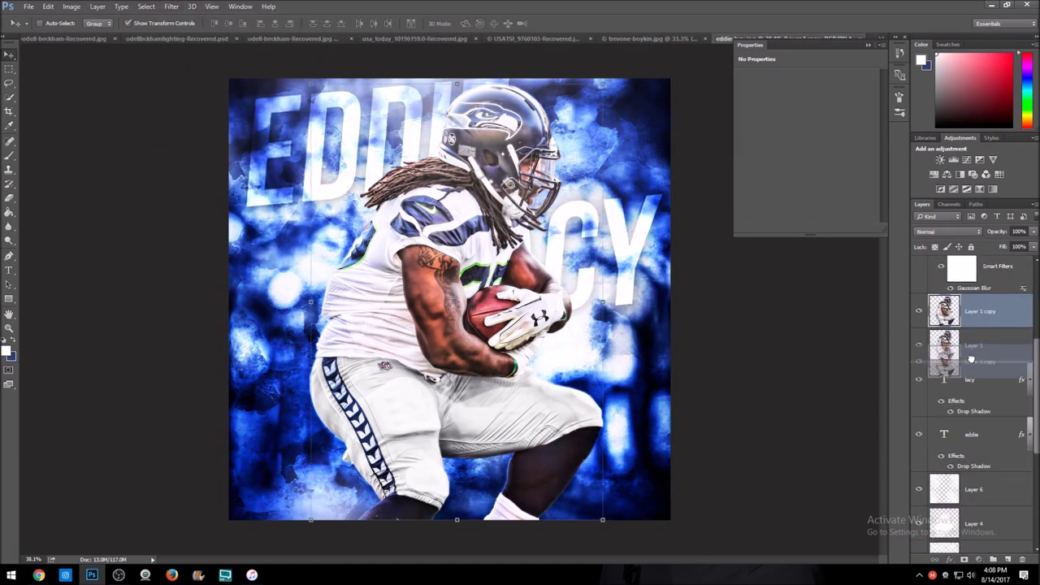
Motion-blur Layer 1 copy at angle -52, distance 201, and blend it in Screen mode
click(171, 6)
click(341, 188)
click(96, 294)
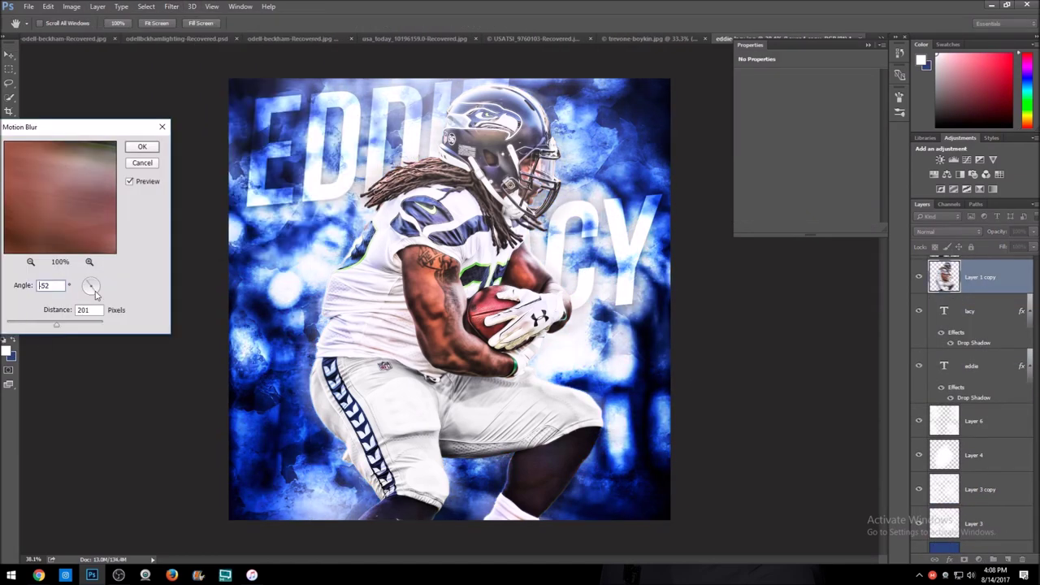
key(Return)
click(950, 232)
click(946, 316)
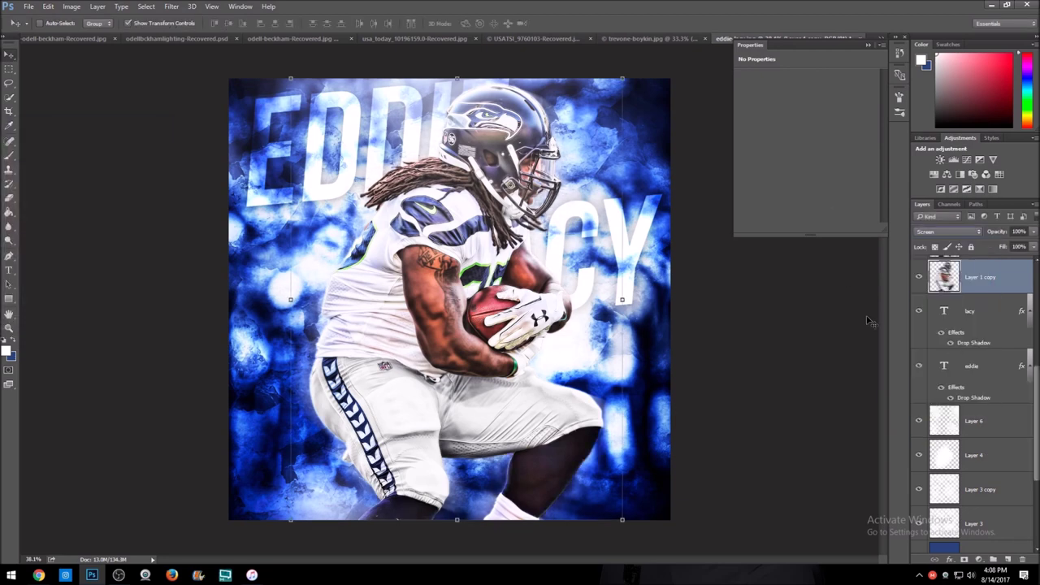
Hide the smoky glow layers Layer 3 copy, Layer 4 and Layer 6
click(919, 489)
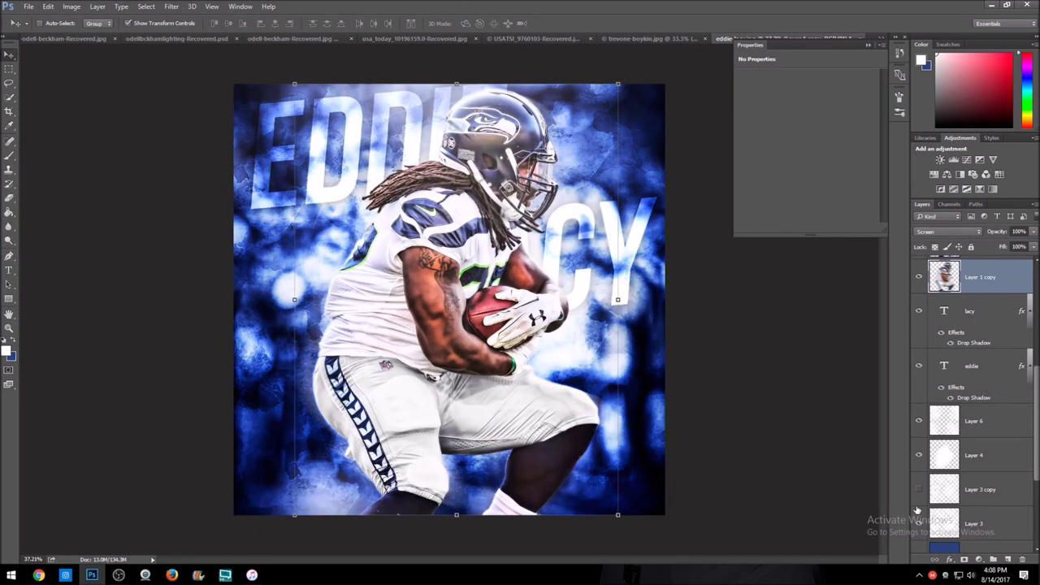
drag(912, 453, 916, 428)
key(w)
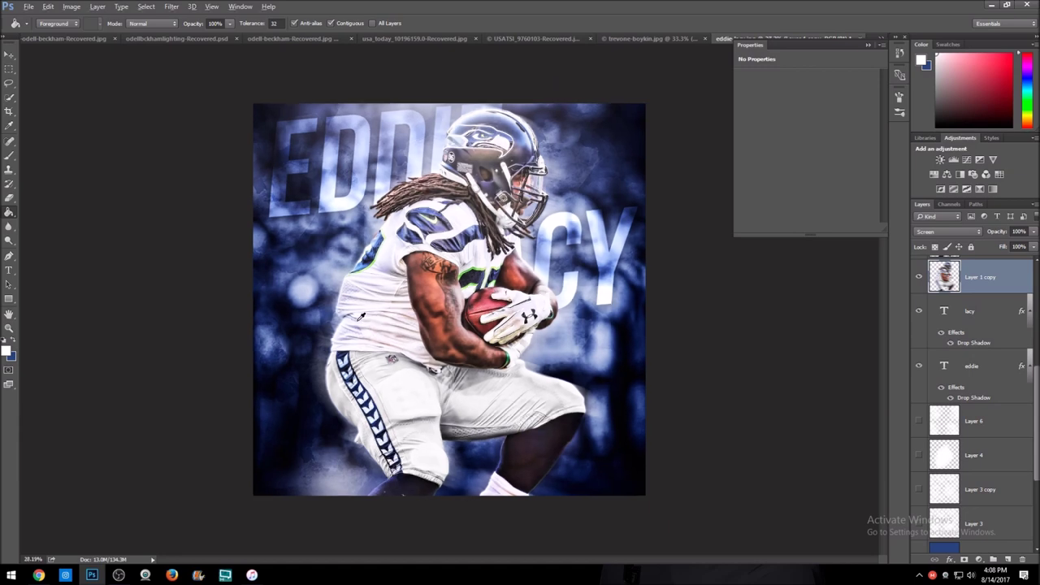
scroll(975, 407, down, 5)
Lower the Background copy's Hue/Saturation Lightness to darken the bokeh
click(984, 501)
click(71, 7)
click(220, 89)
mouse_move(99, 172)
mouse_down()
mouse_move(79, 173)
mouse_move(90, 177)
mouse_up()
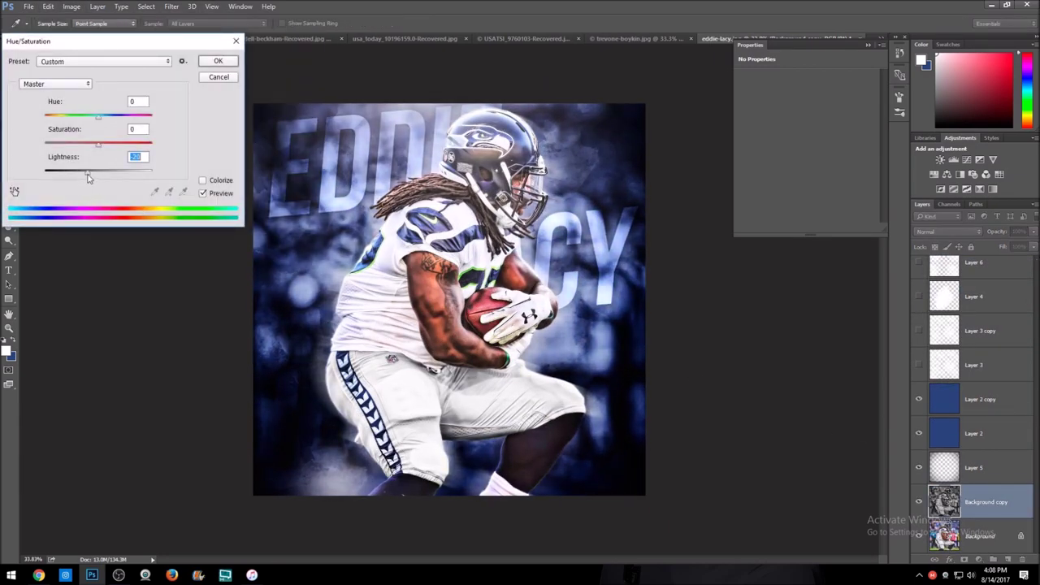
Apply the darkened Hue/Saturation lightness to the Background copy
click(218, 61)
key(g)
scroll(412, 326, up, 1)
scroll(976, 390, up, 5)
Darken player Layer 1 with Brightness/Contrast, contrast around 7
click(974, 358)
click(72, 7)
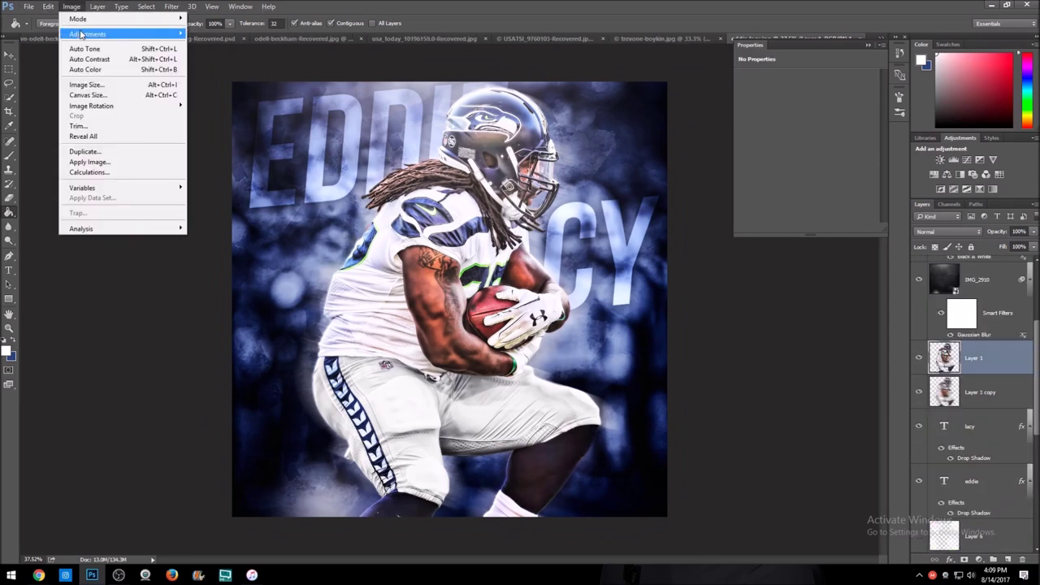
click(219, 30)
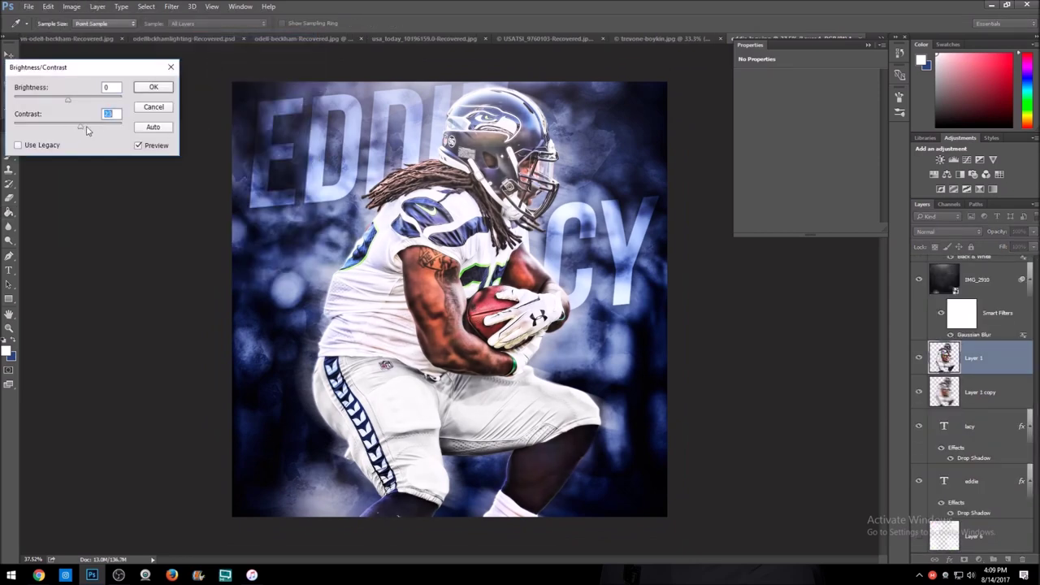
drag(75, 131, 72, 130)
mouse_move(67, 100)
mouse_down()
mouse_move(59, 110)
mouse_move(72, 106)
mouse_up()
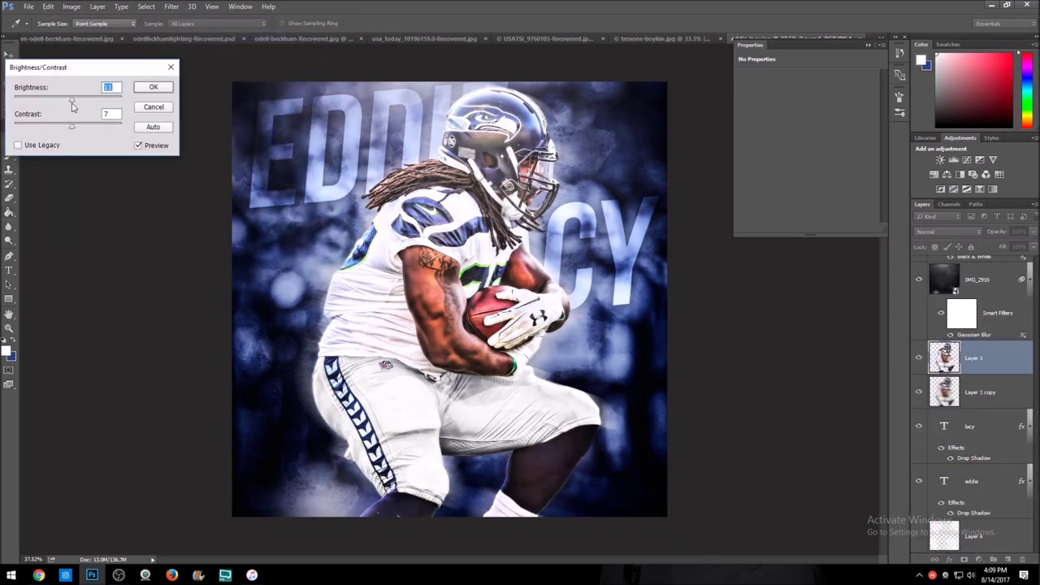
click(153, 87)
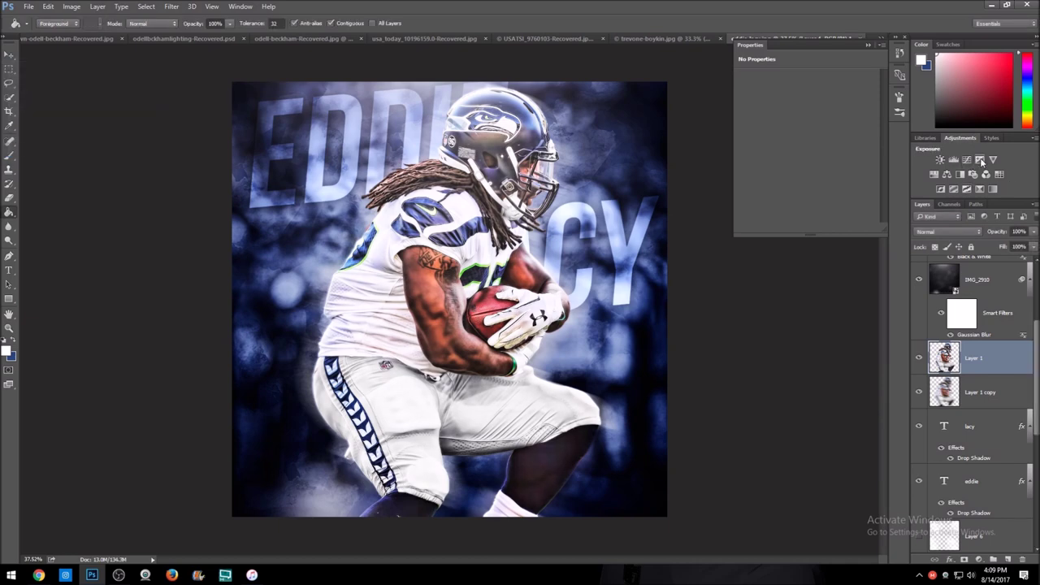
Add a Curves adjustment with lifted highlights and deeper shadows, then a new empty layer
click(982, 162)
drag(842, 132, 841, 128)
drag(784, 180, 787, 184)
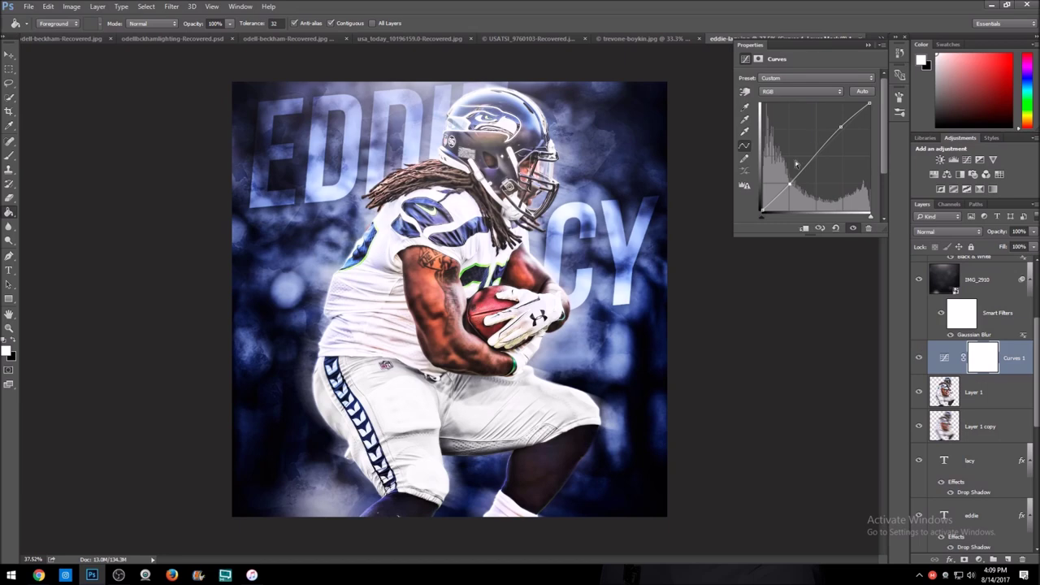
drag(782, 192, 786, 191)
scroll(449, 299, up, 1)
scroll(450, 300, down, 2)
click(974, 417)
click(993, 560)
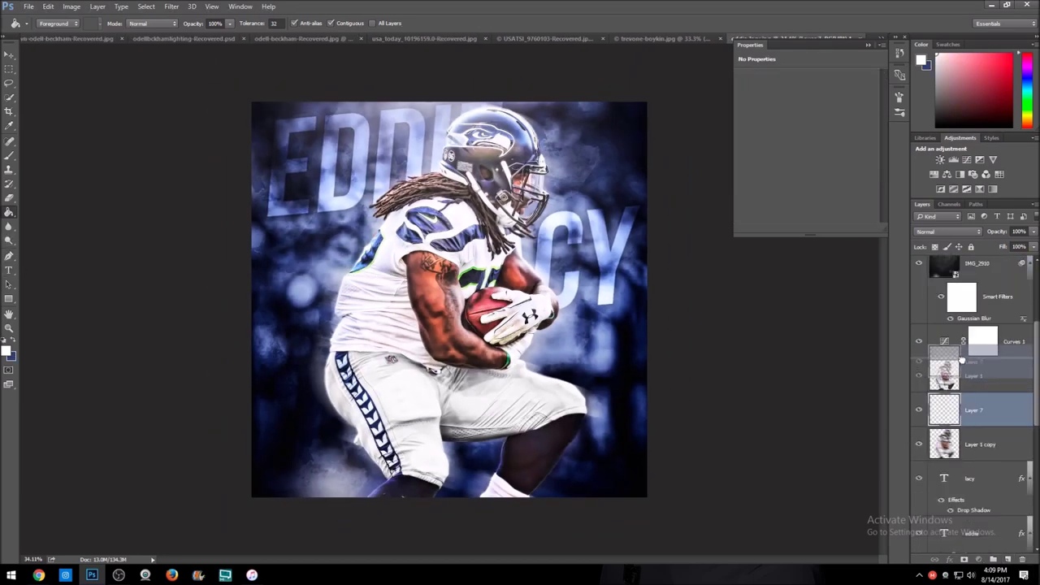
Paint white glow with a soft brush along the player's outline and legs on Layer 7
key(b)
right_click(391, 358)
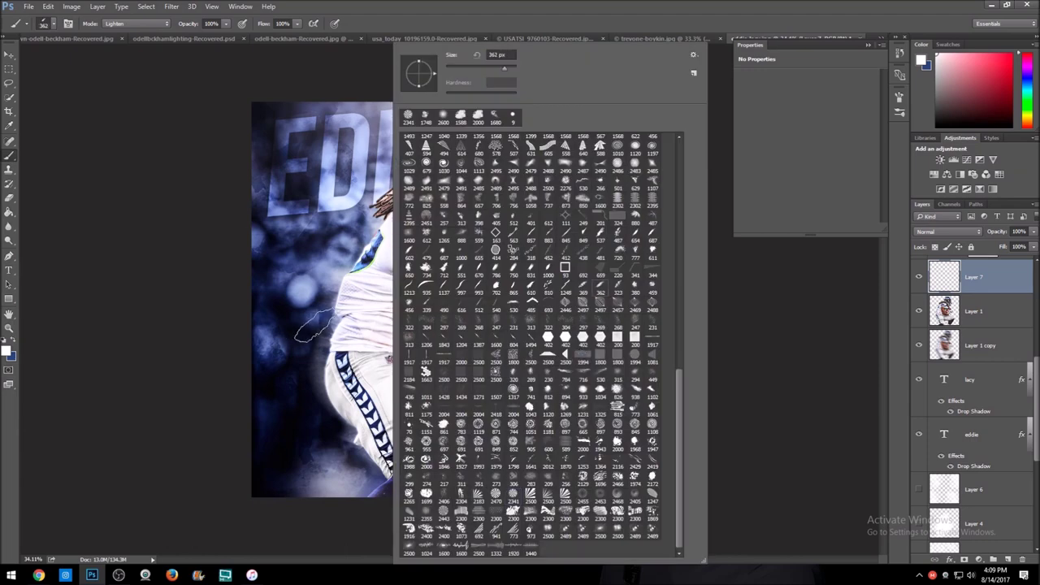
key(F5)
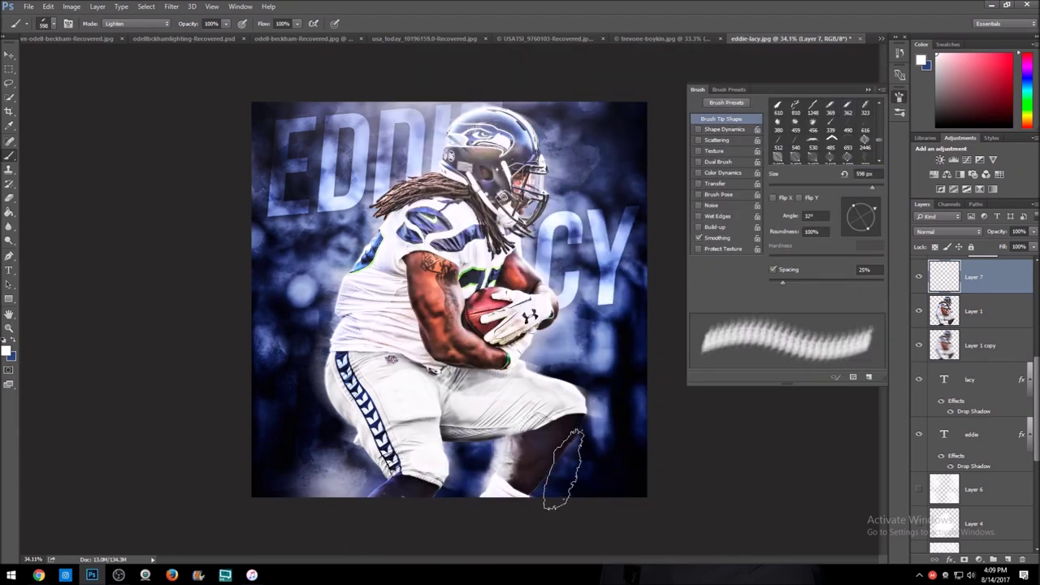
drag(875, 218, 874, 211)
drag(788, 220, 876, 215)
Set the glow layer to Overlay, soften it with Gaussian Blur, and add extra streaks
click(947, 232)
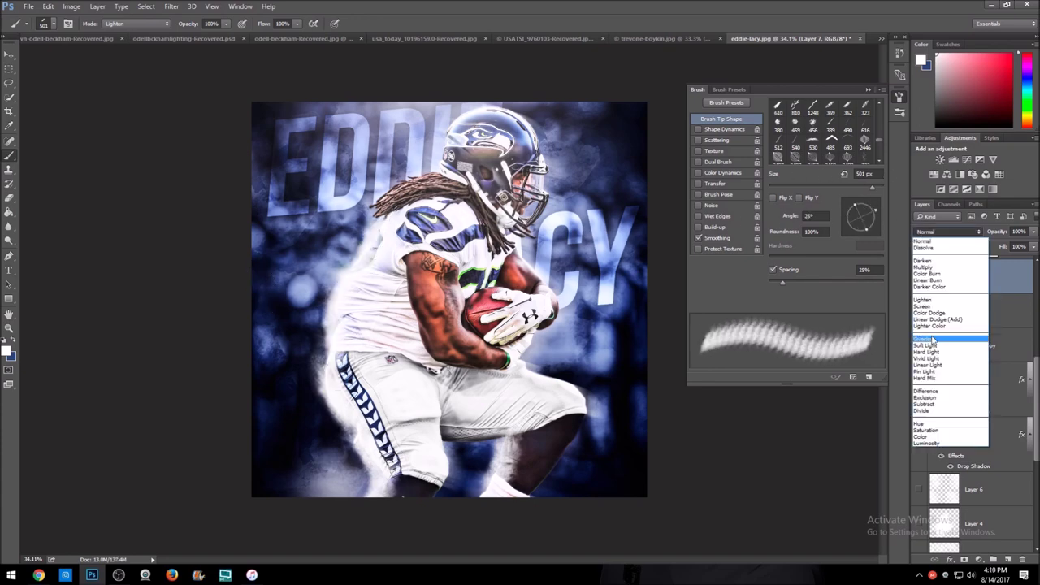
click(942, 358)
click(172, 6)
click(342, 168)
click(178, 256)
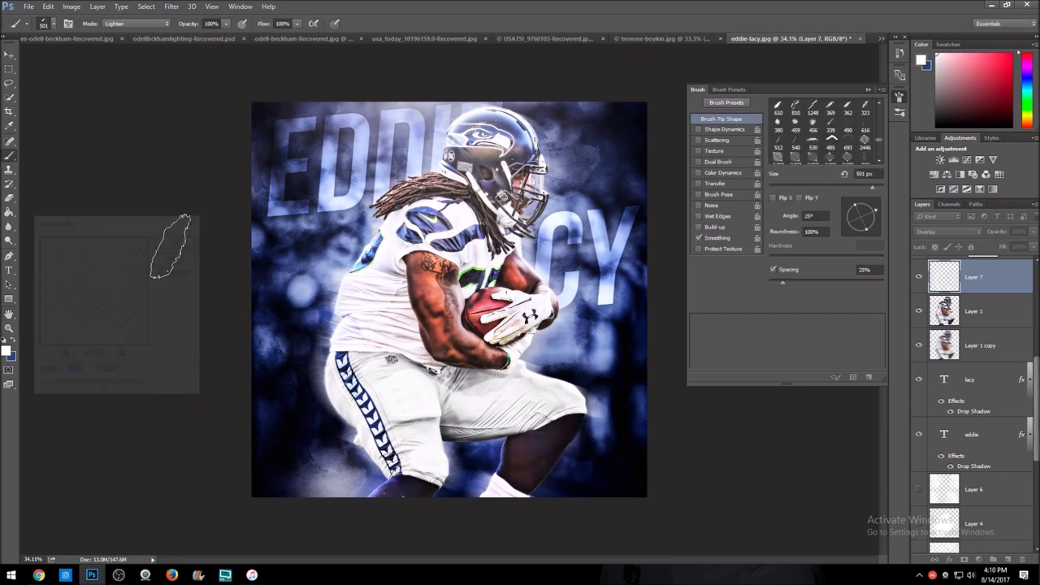
mouse_move(873, 216)
mouse_down()
mouse_move(862, 235)
mouse_move(870, 208)
mouse_up()
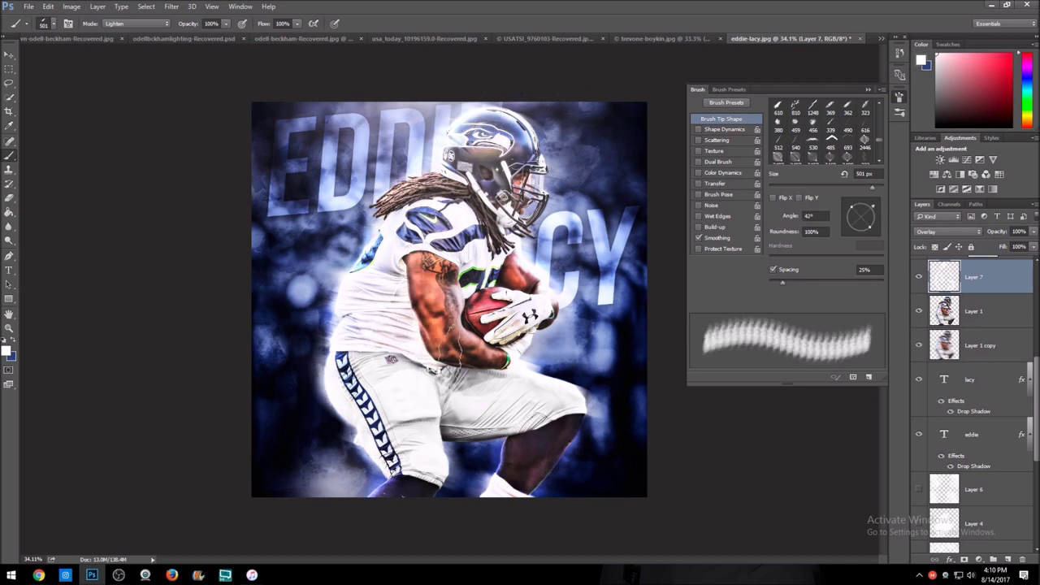
Type the creator's @ handle as text and scale it down to a small label
click(8, 270)
drag(265, 289, 554, 364)
text(@)
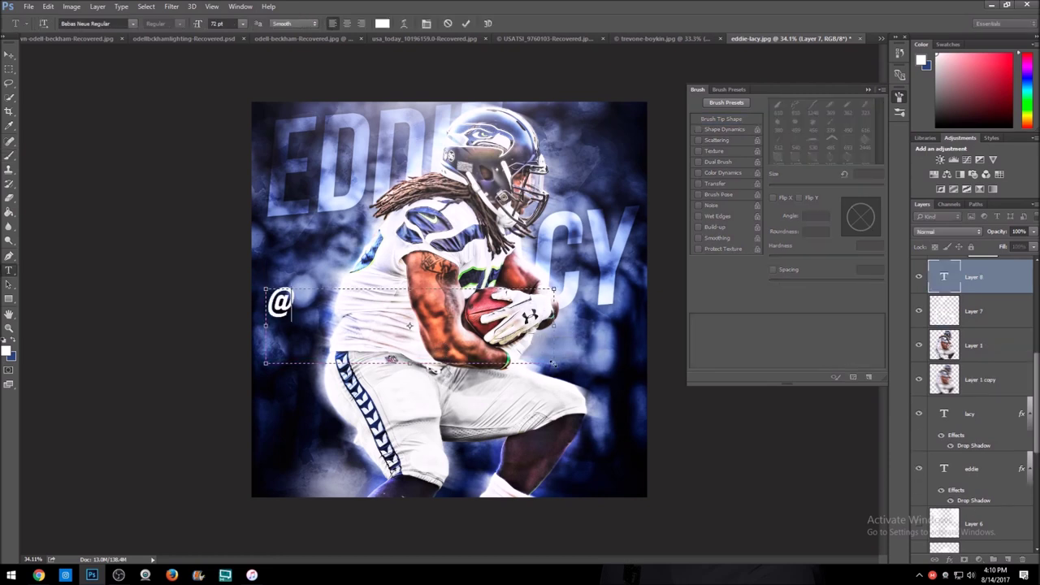
key(ctrl+t)
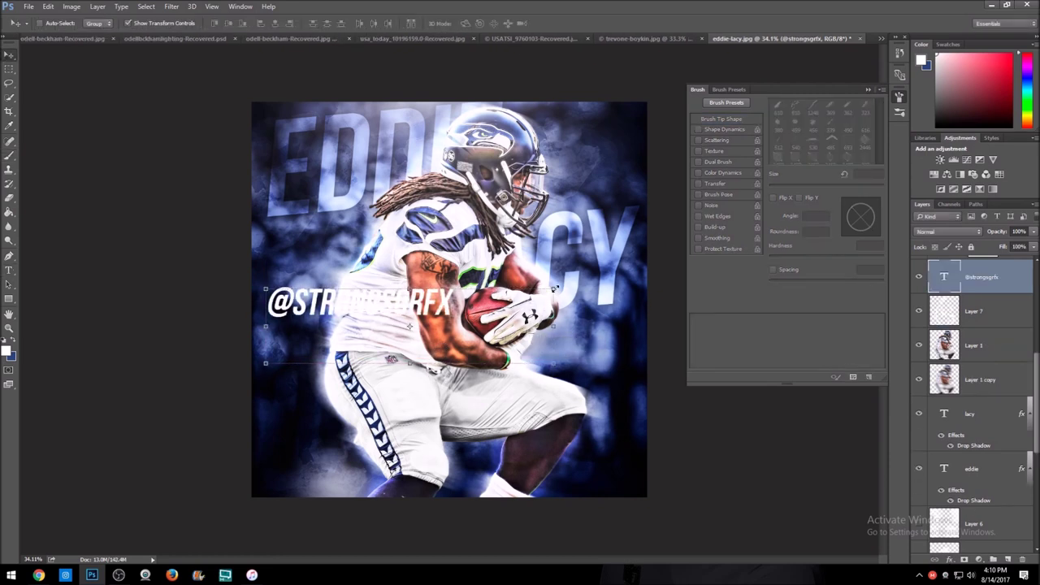
drag(453, 316, 350, 346)
Position the watermark in the artwork's bottom-right corner and commit the transform
drag(330, 486, 649, 499)
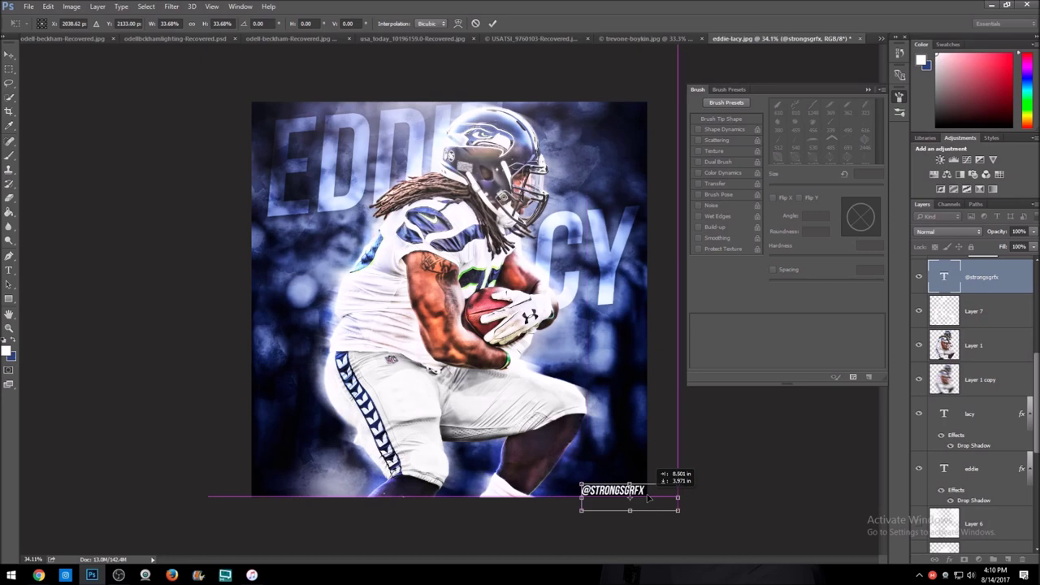
scroll(634, 504, up, 3)
scroll(650, 504, down, 2)
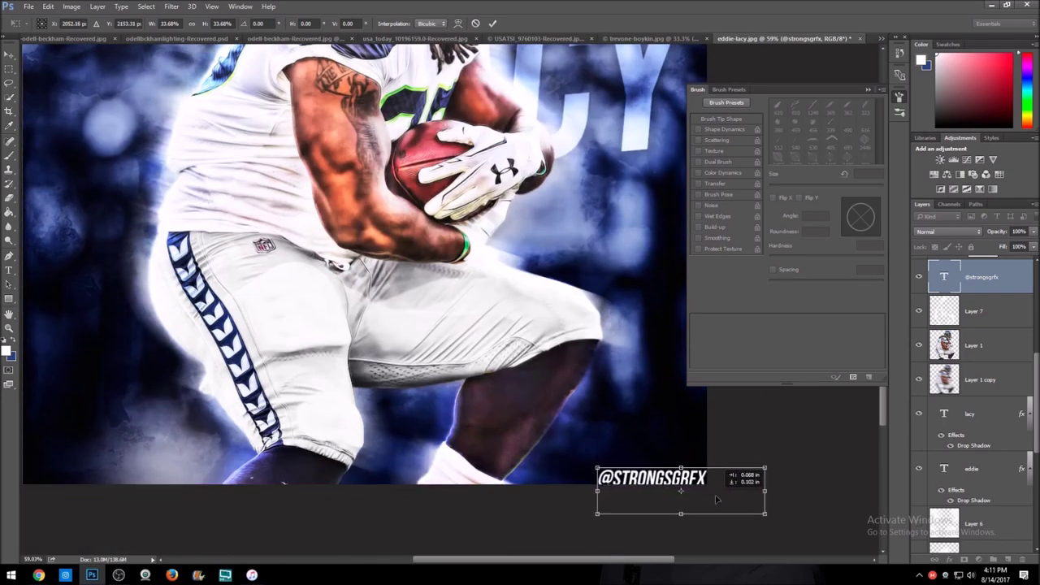
scroll(716, 498, up, 3)
drag(723, 485, 732, 486)
scroll(731, 486, down, 3)
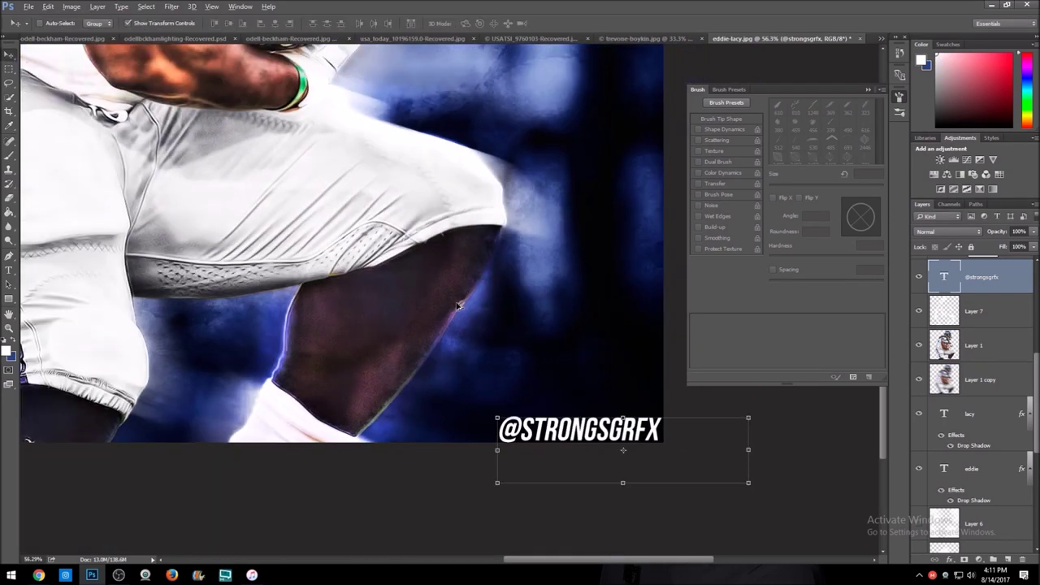
key(Return)
scroll(453, 323, down, 2)
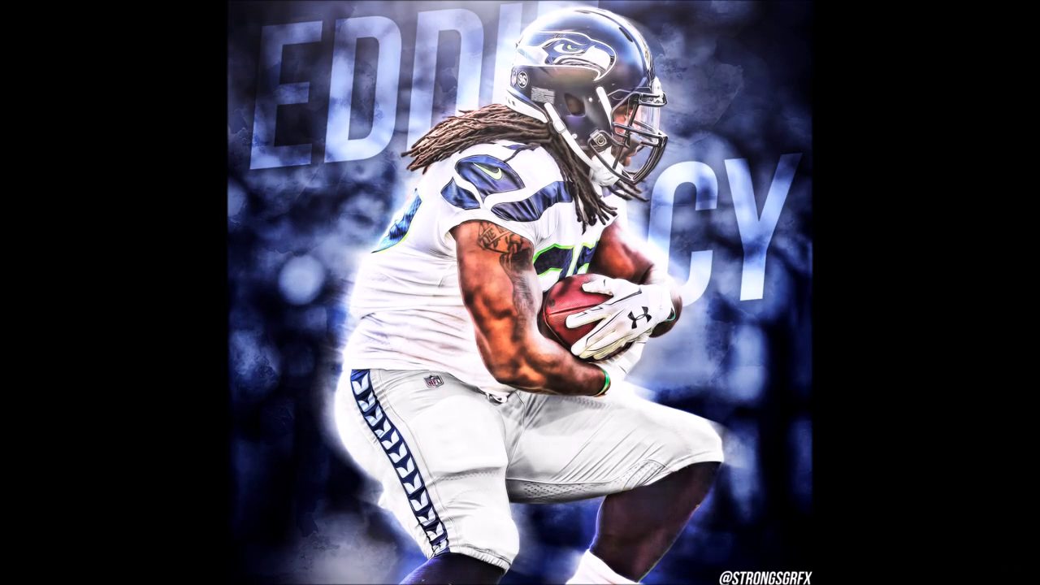